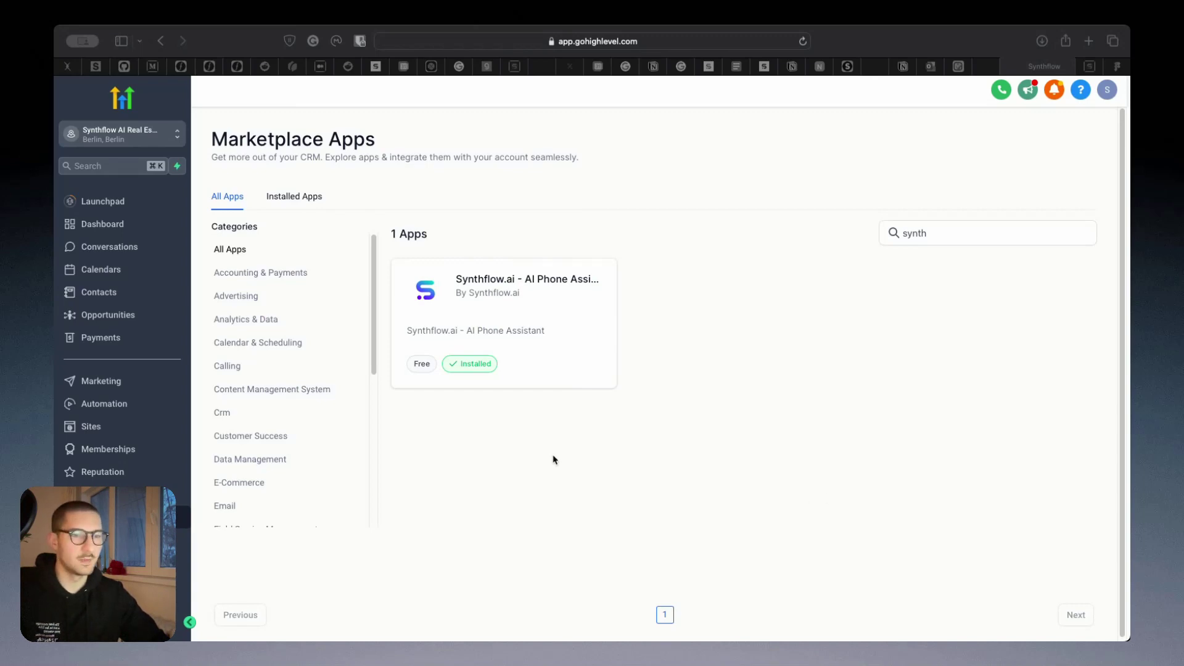
# Bring the browser forward to reach the agency Import Snapshot prompt.
pyautogui.click(543, 426)
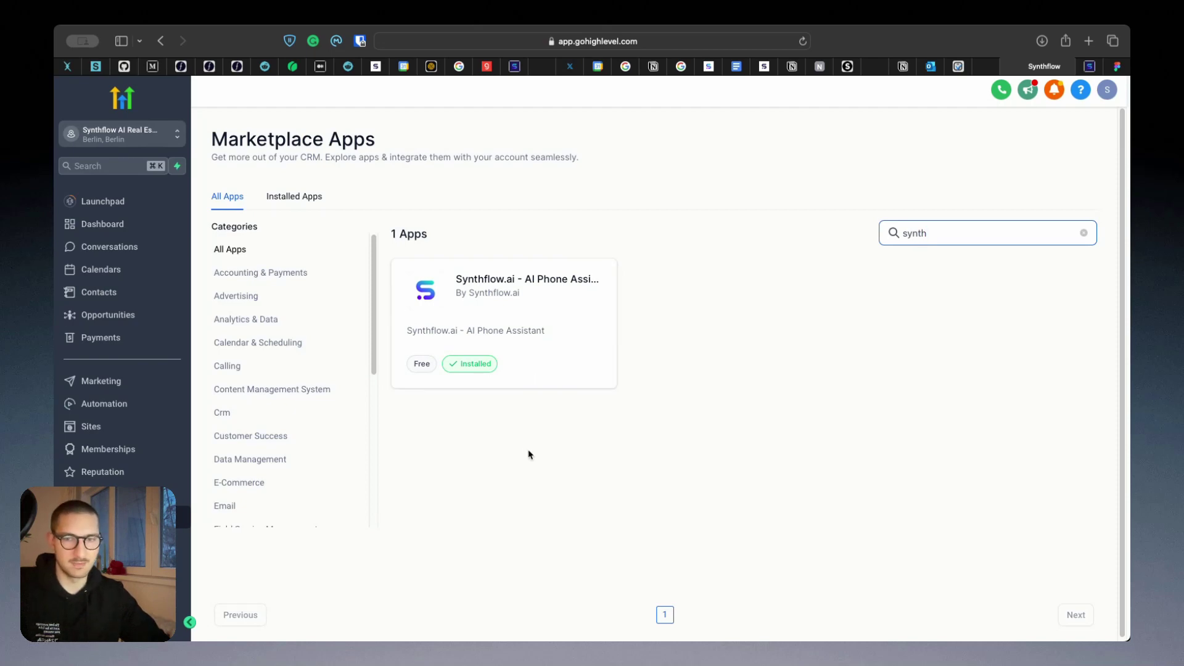
# Confirm 'Yes! Import now.' for the snapshot, then return to the Marketplace Apps tab.
pyautogui.click(988, 68)
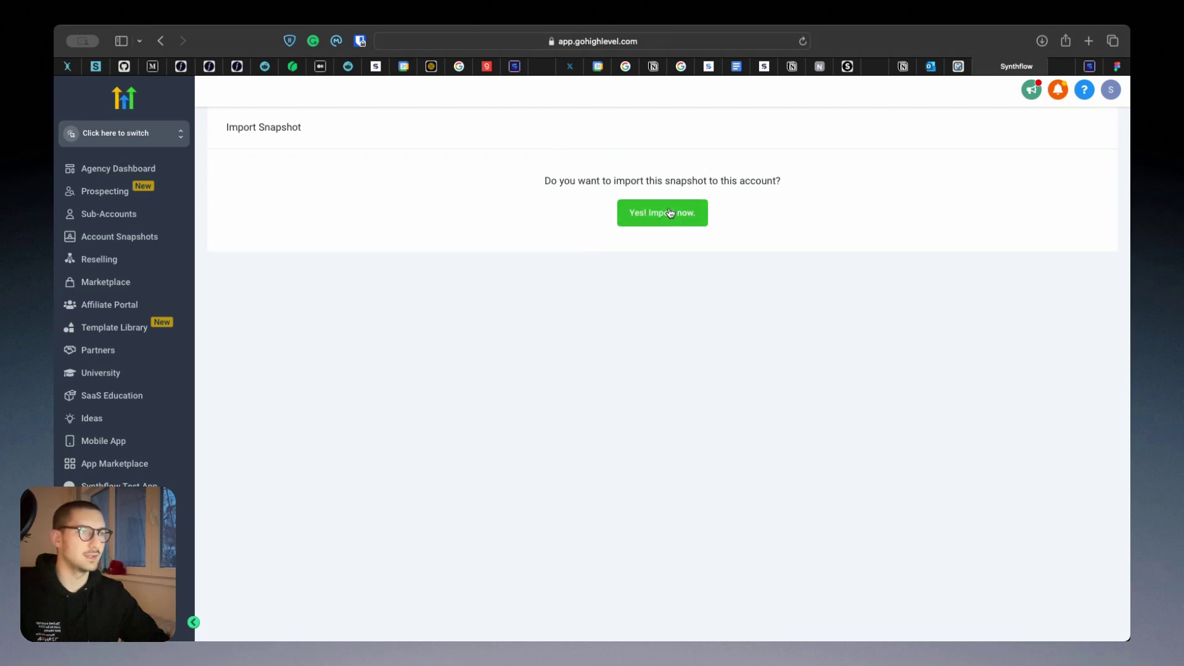
pyautogui.click(651, 213)
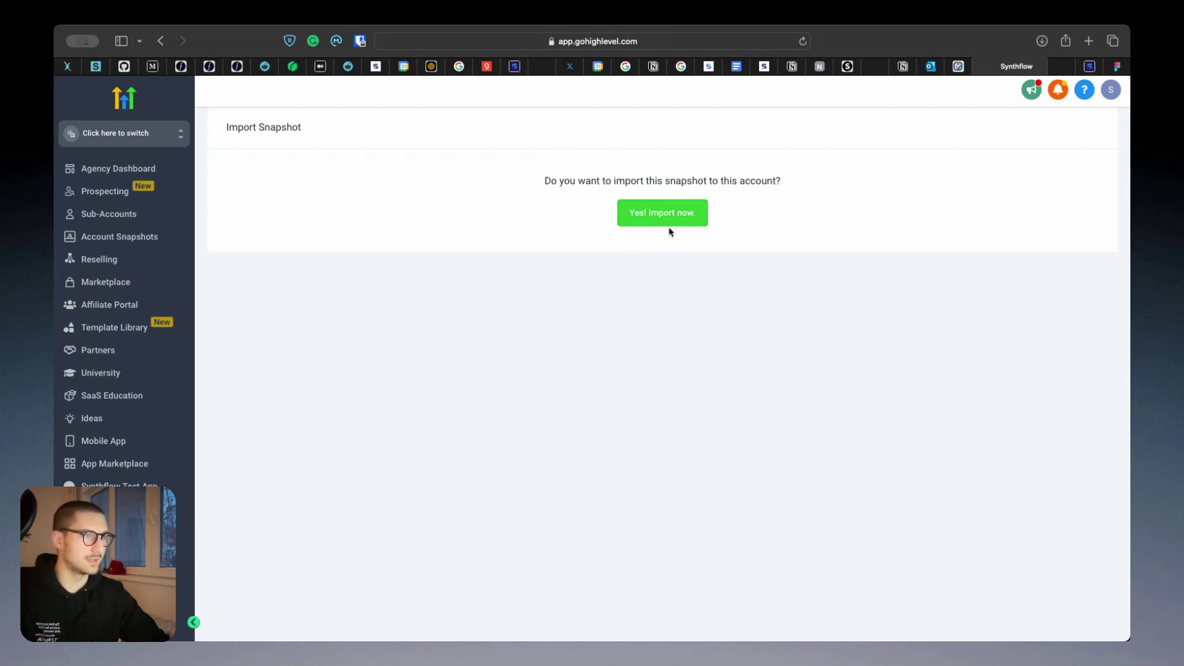
pyautogui.click(1064, 68)
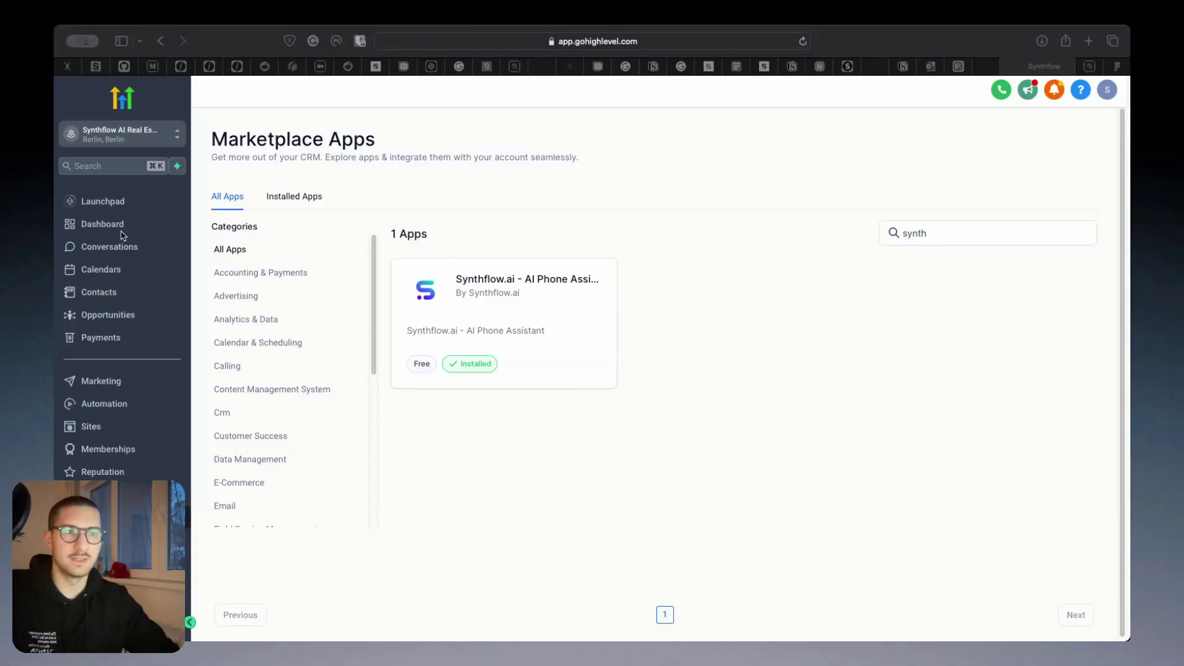
# Open the contact tagged sell_qualification from the Contacts list.
pyautogui.click(110, 299)
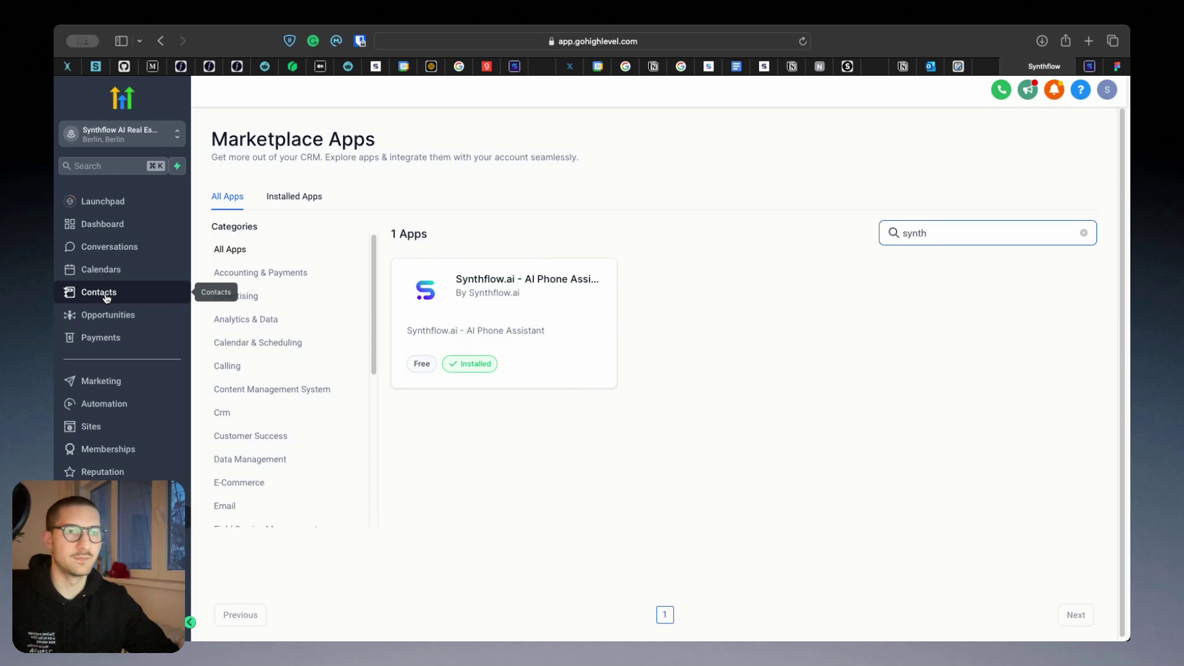
pyautogui.click(106, 298)
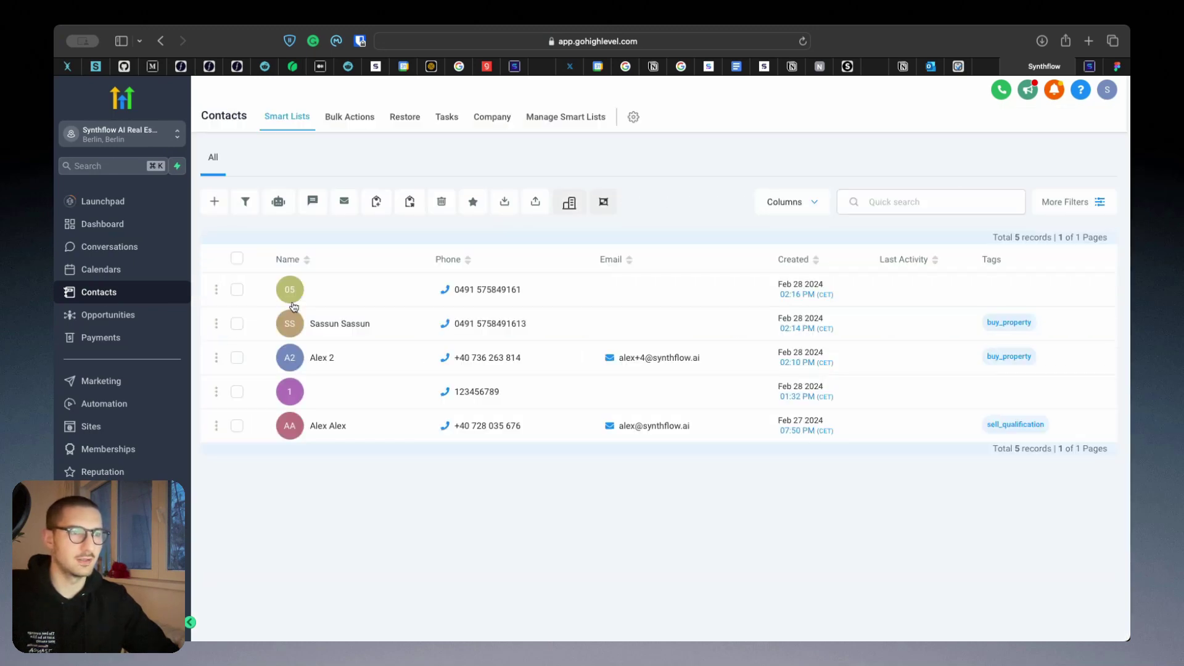
pyautogui.click(336, 426)
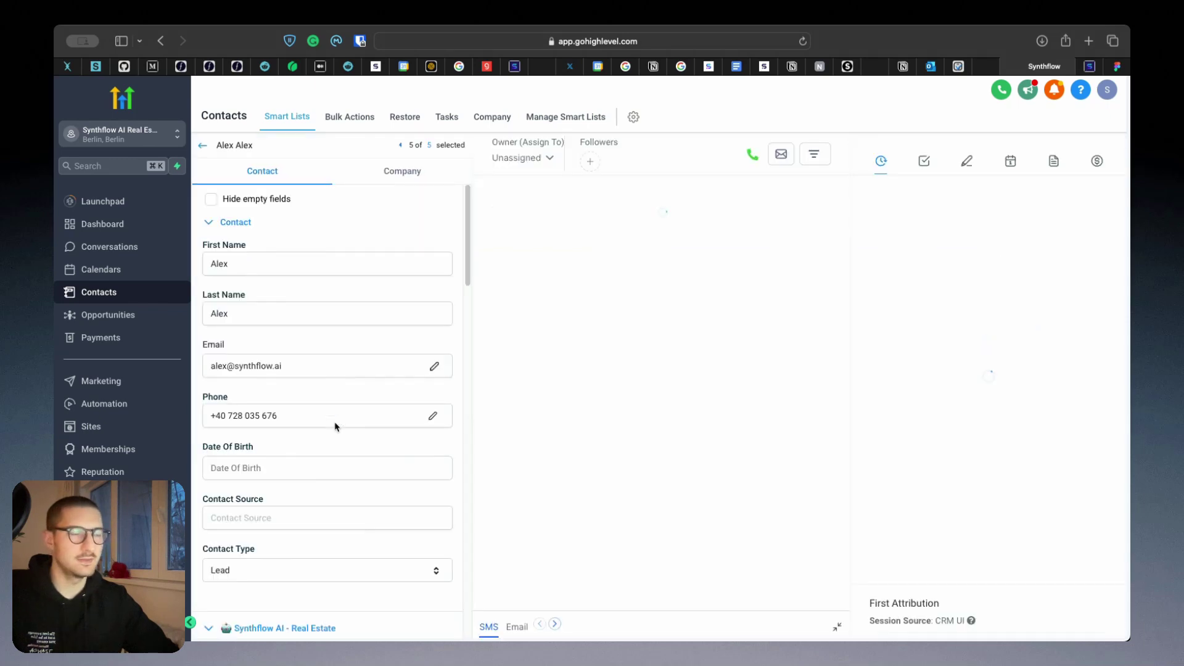
# Collapse the Synthflow AI - Real Estate and Real Estate Seller Questions sections.
pyautogui.scroll(-2, 276, 299)
pyautogui.scroll(-3, 277, 299)
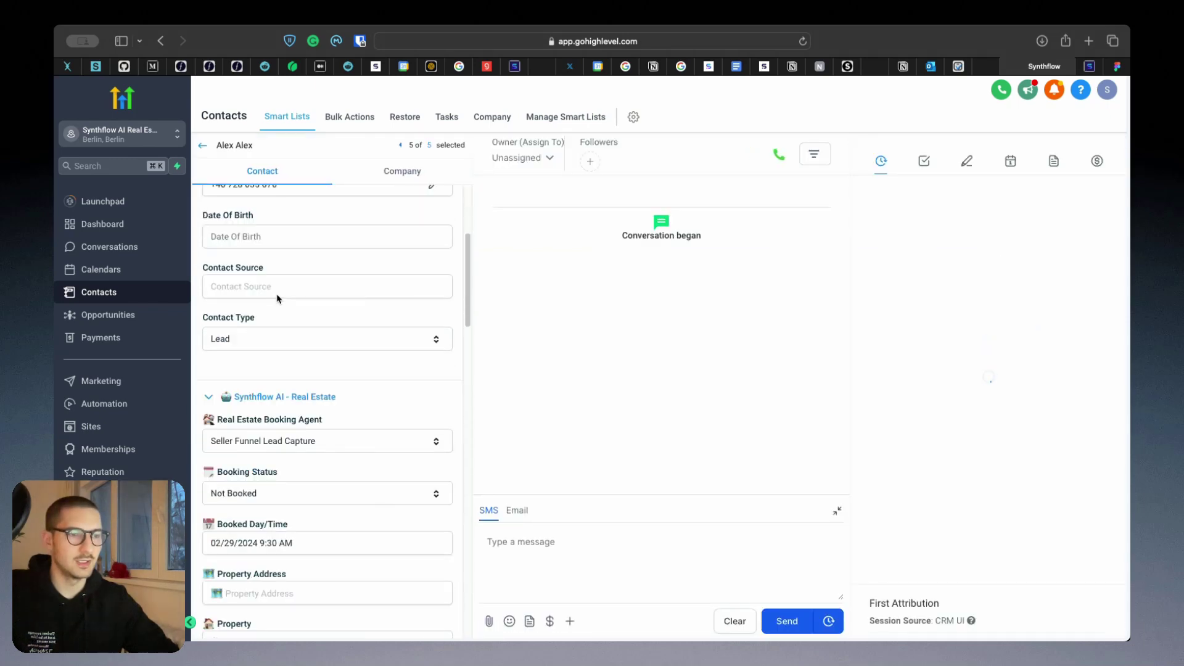
pyautogui.click(220, 394)
pyautogui.scroll(-1, 220, 395)
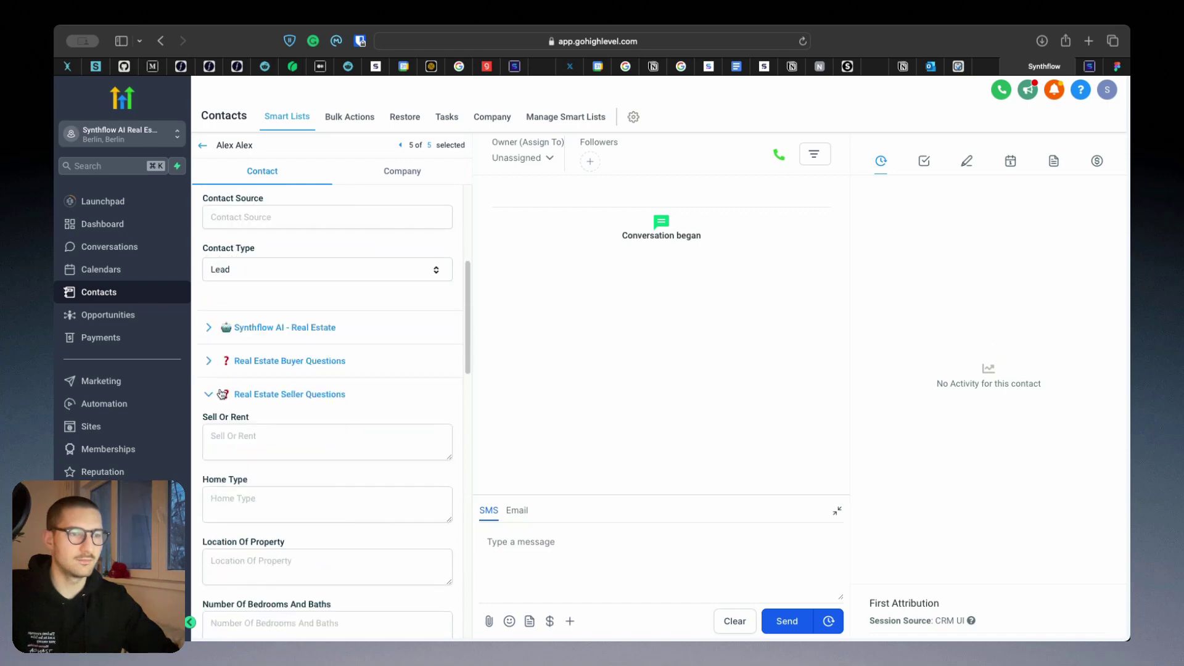
pyautogui.click(210, 395)
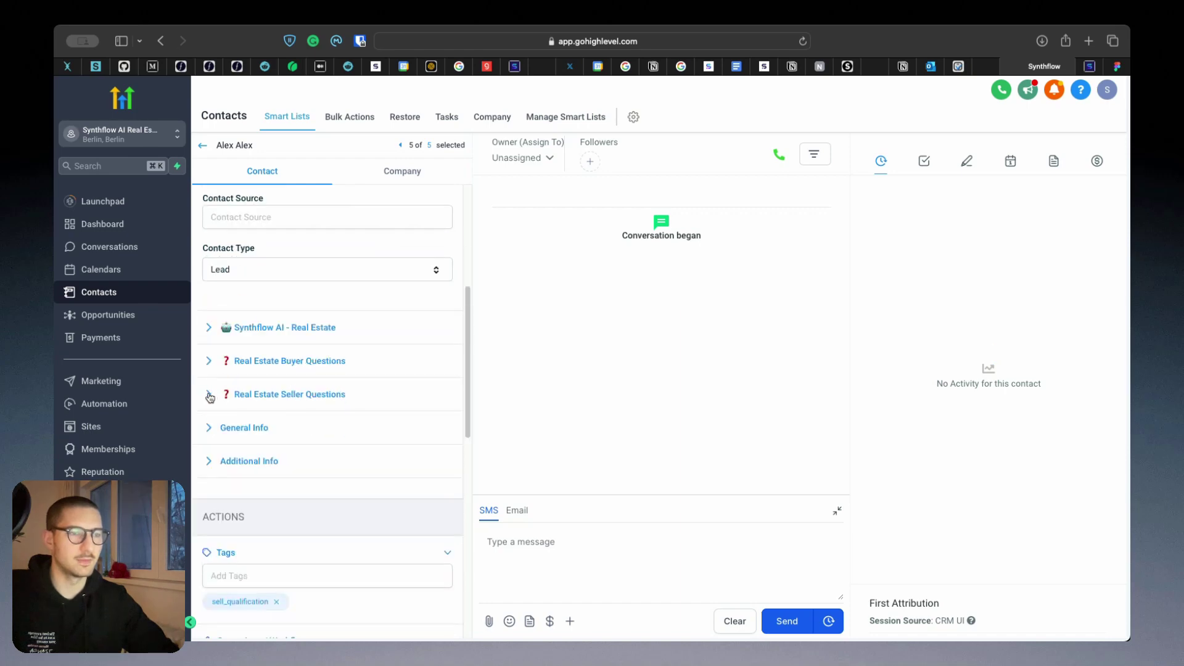
pyautogui.click(210, 328)
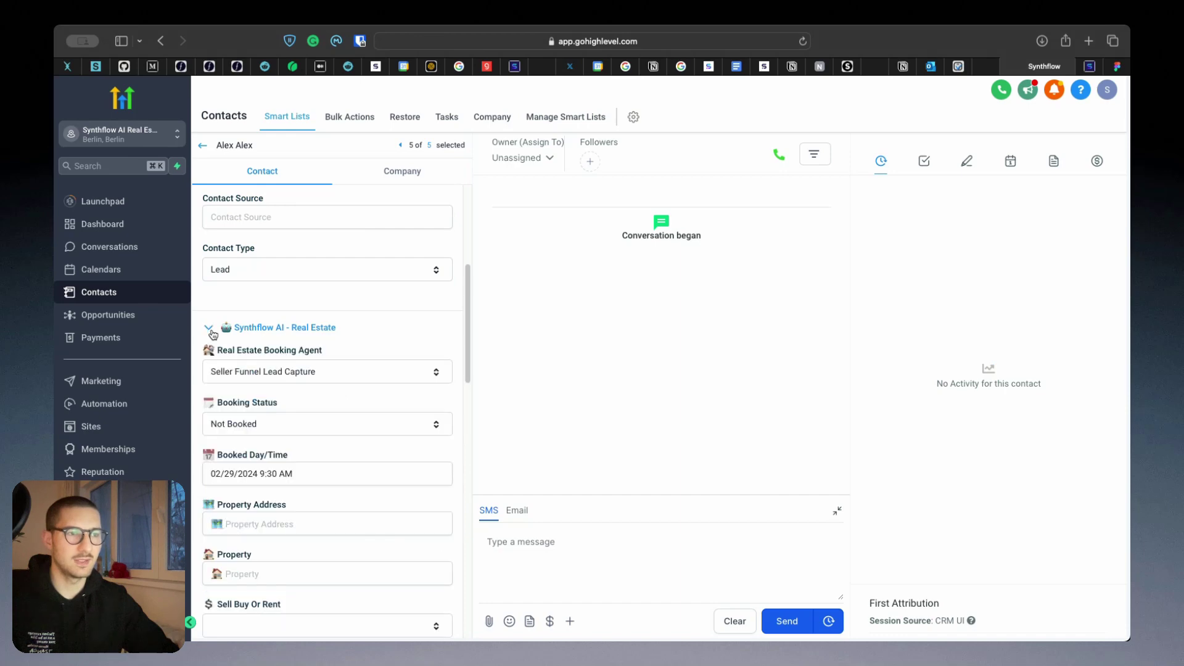
pyautogui.click(284, 377)
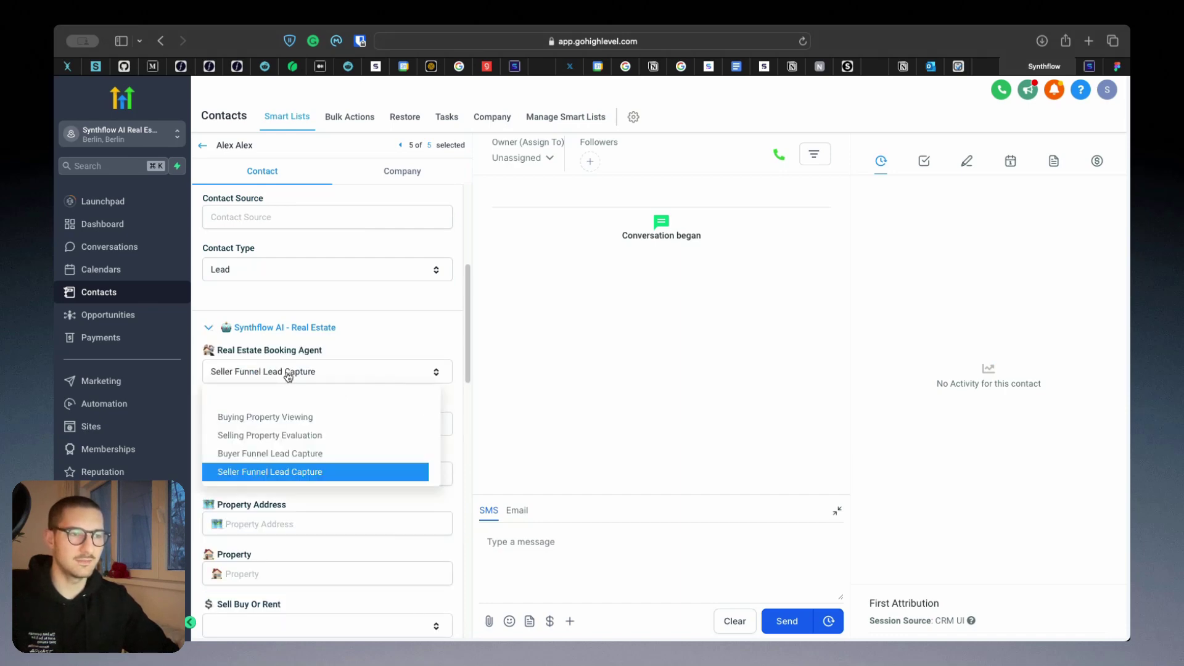
pyautogui.click(386, 341)
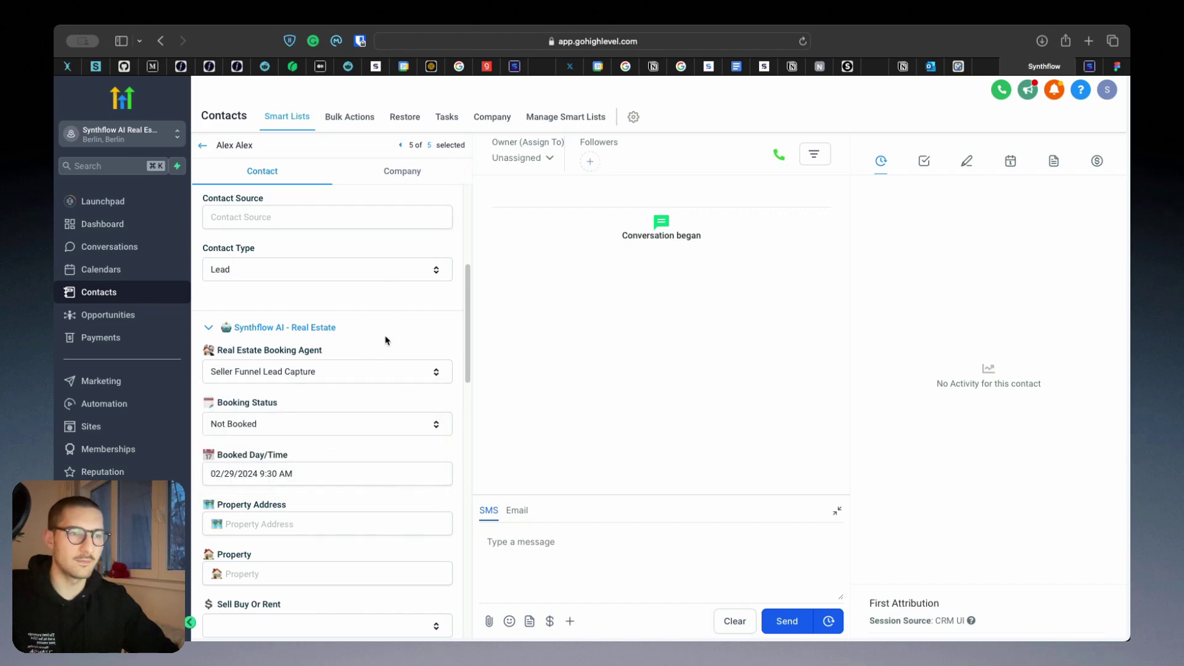
pyautogui.click(275, 435)
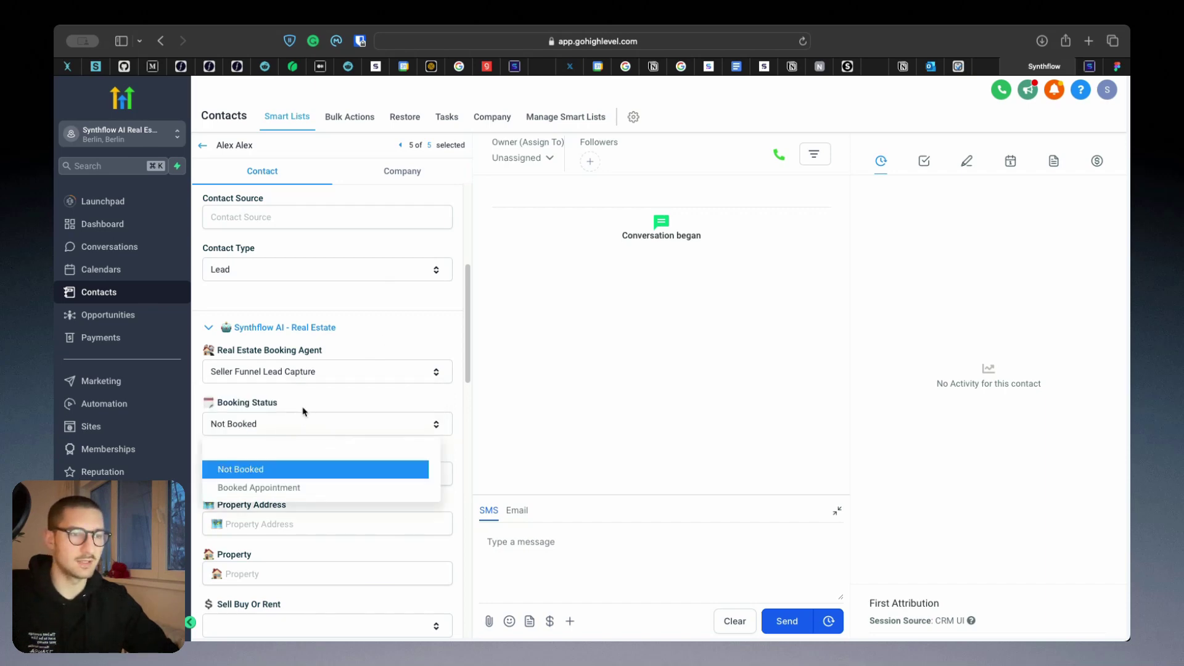
pyautogui.click(306, 410)
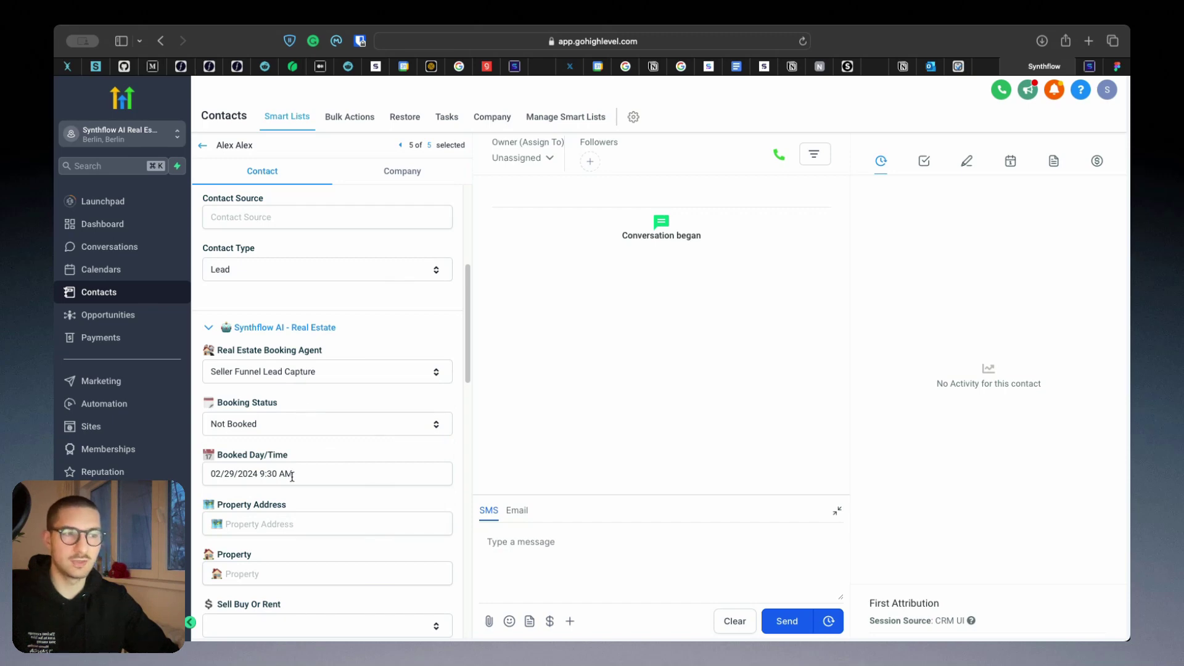
pyautogui.scroll(-2, 292, 477)
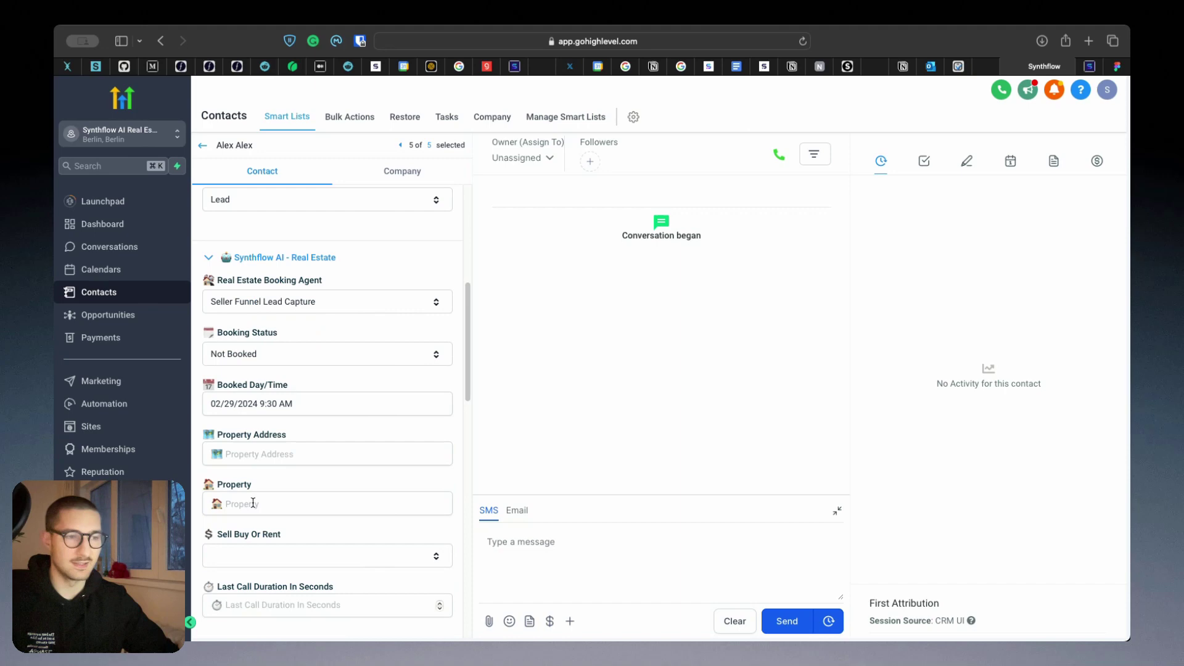
pyautogui.scroll(-3, 261, 486)
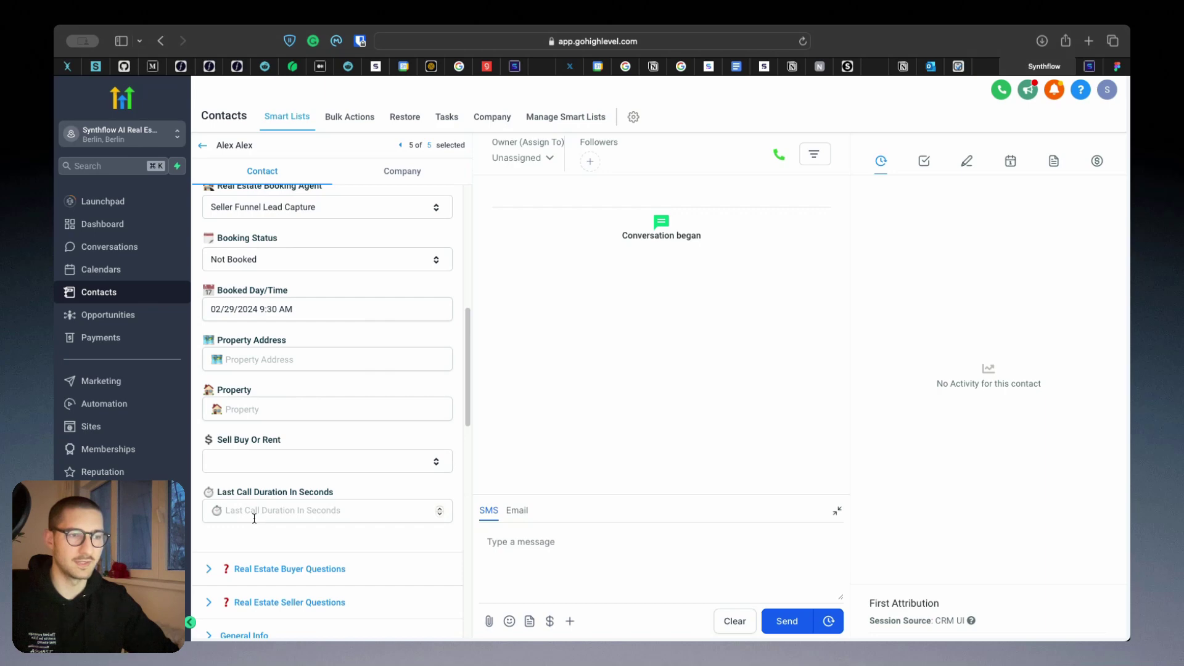
pyautogui.scroll(4, 257, 511)
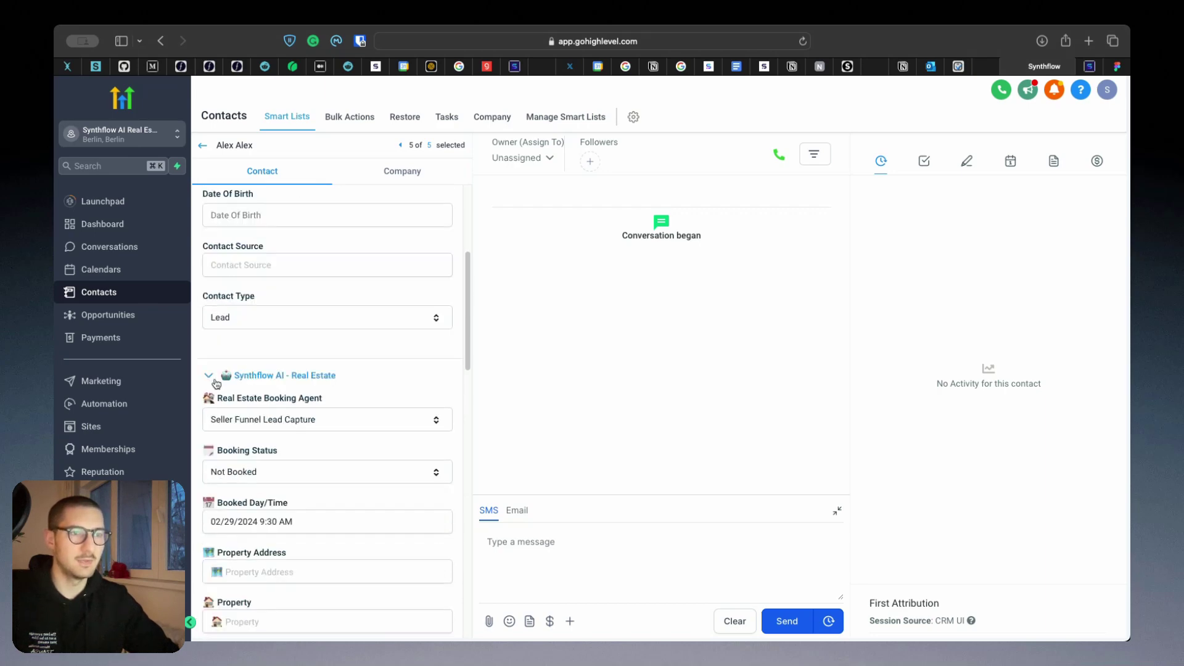
pyautogui.click(217, 377)
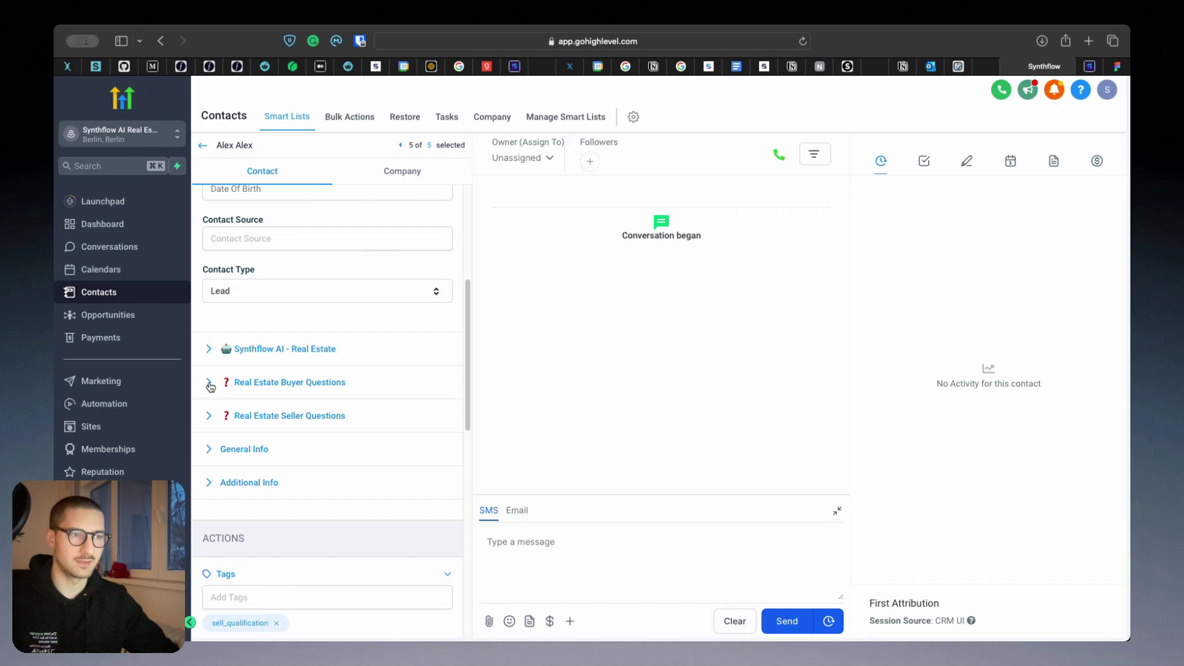
# Review the Real Estate Buyer and Seller Questions fields, then collapse both sections.
pyautogui.click(210, 383)
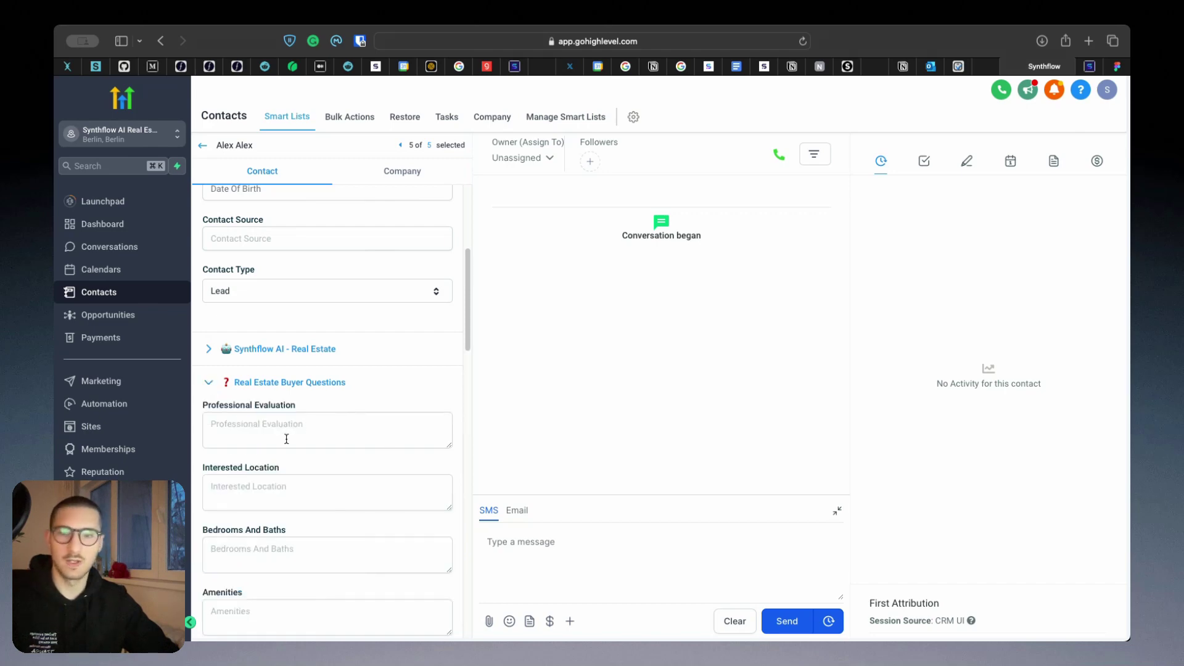
pyautogui.scroll(-1, 286, 439)
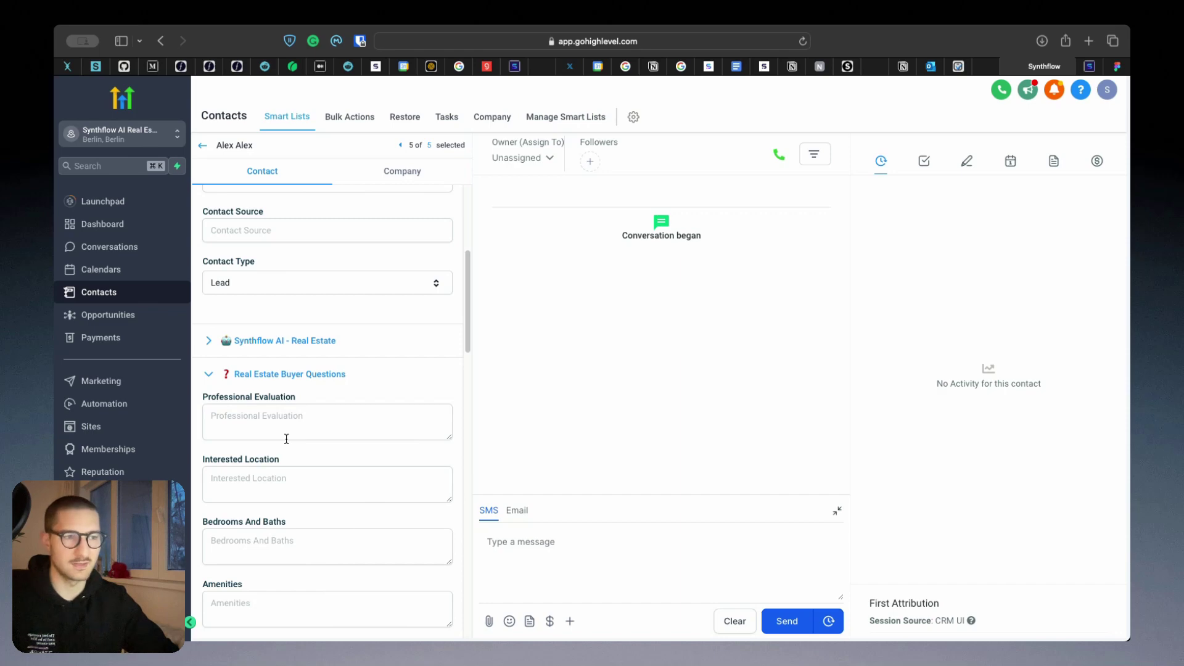
pyautogui.scroll(-5, 286, 440)
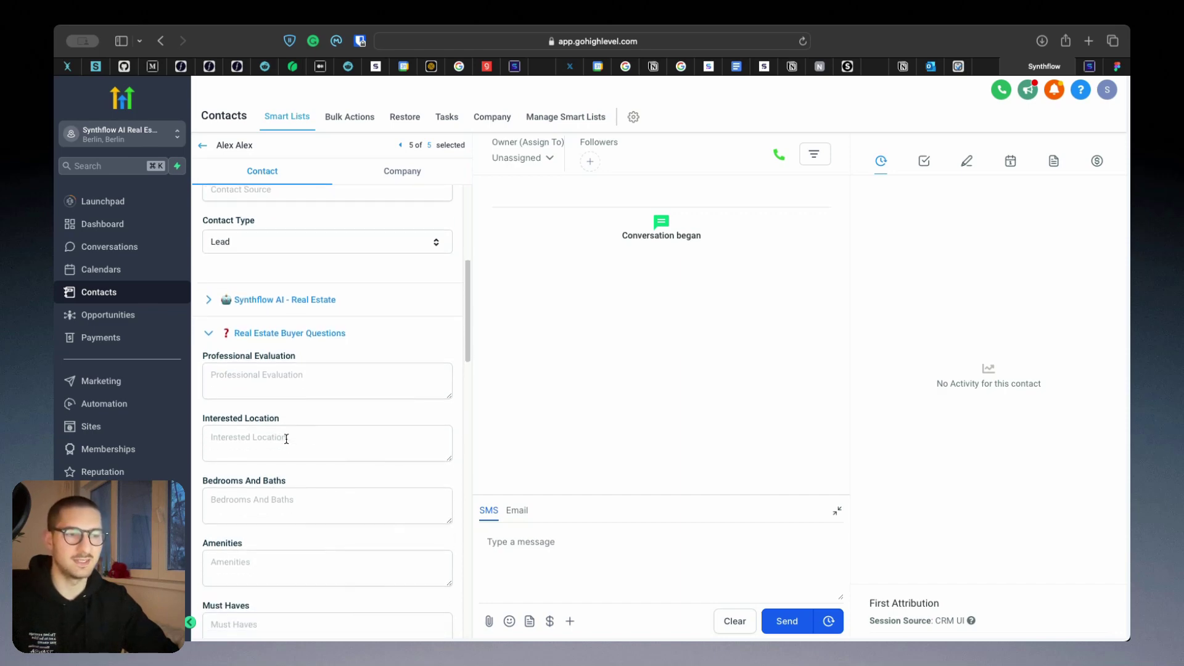
pyautogui.click(208, 275)
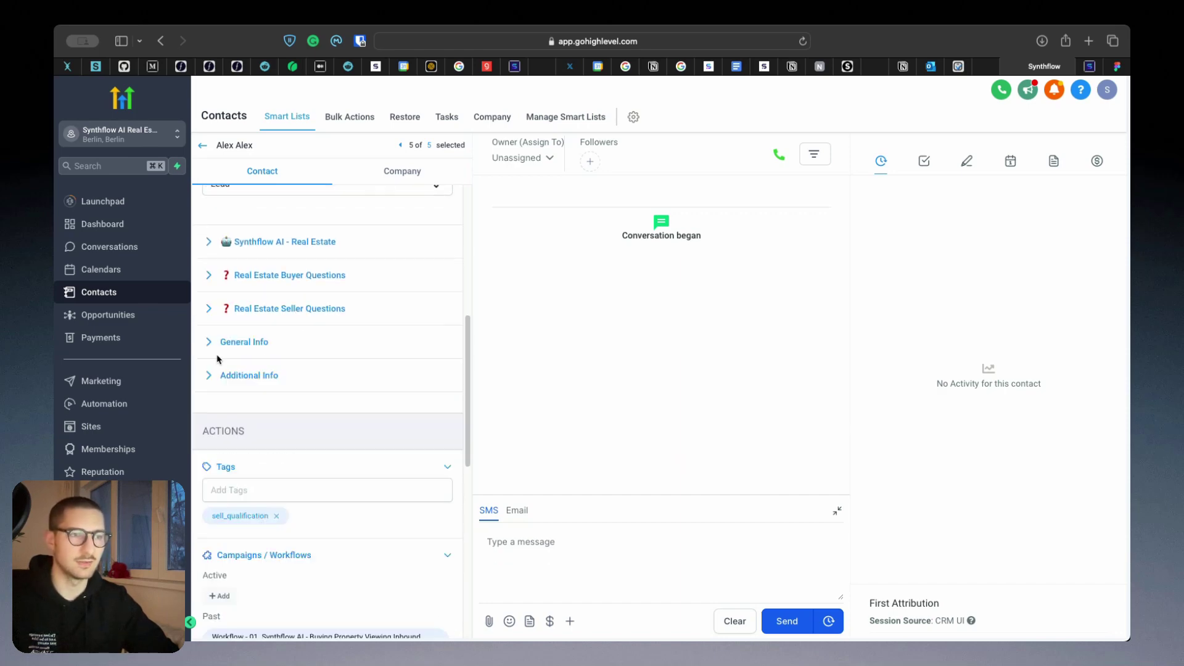
pyautogui.click(210, 309)
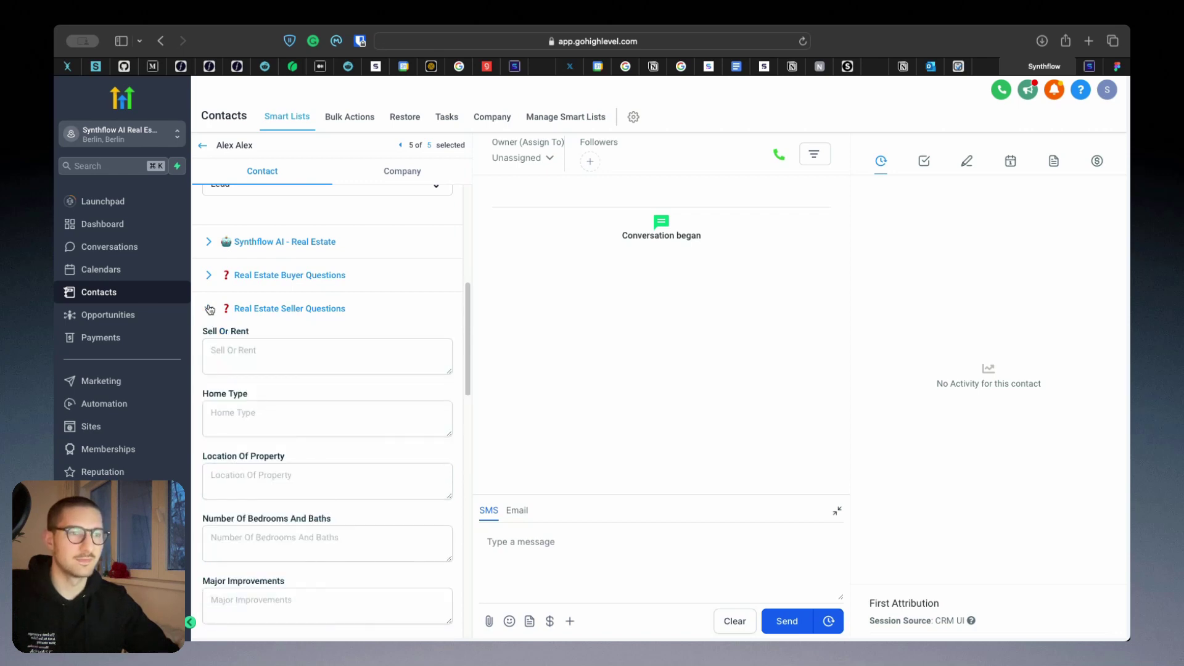
pyautogui.click(209, 309)
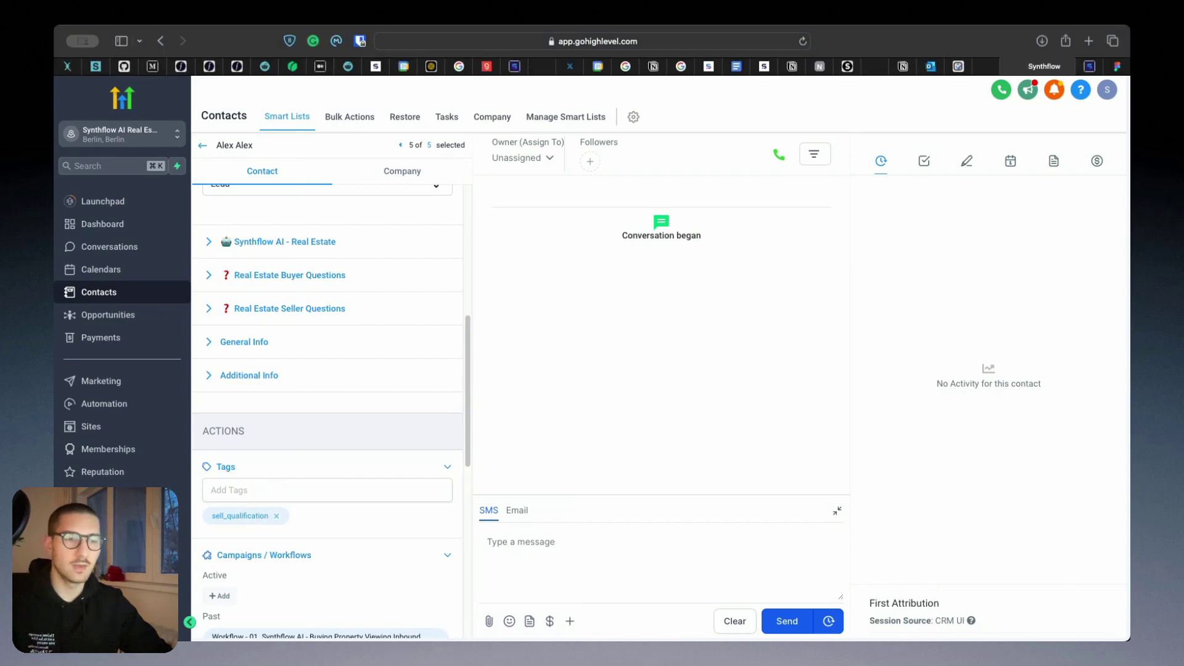
# Go to Settings > Custom Values to view the Synthflow AI API key and model IDs.
pyautogui.click(188, 622)
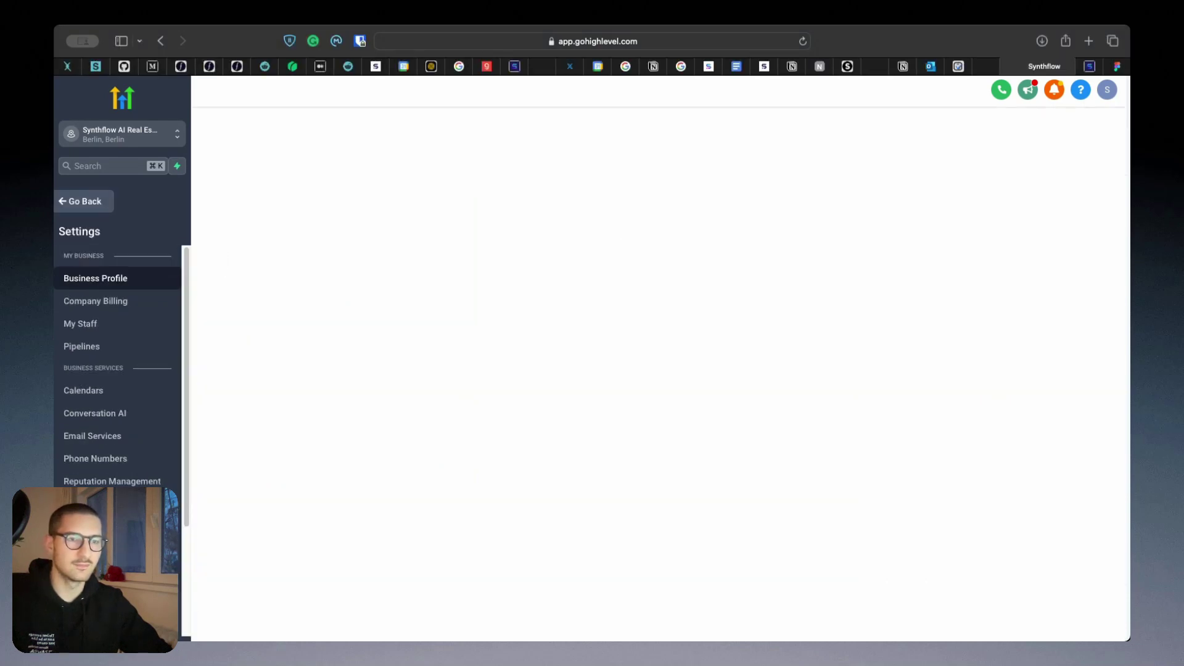
pyautogui.scroll(-1, 119, 438)
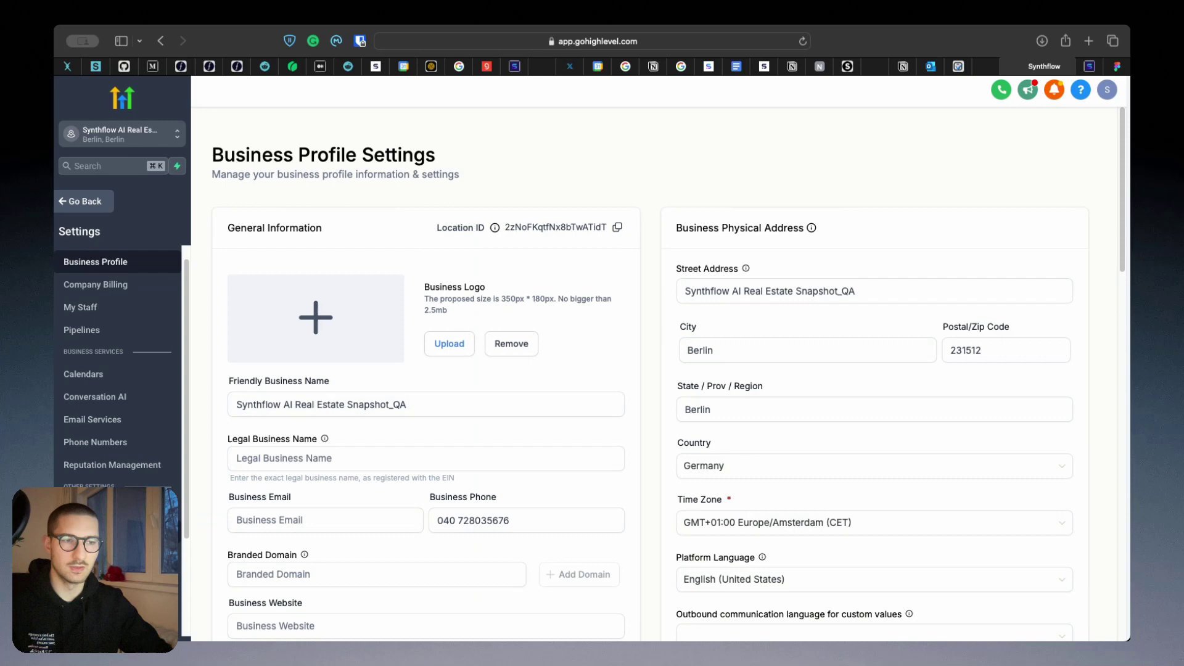
pyautogui.click(111, 532)
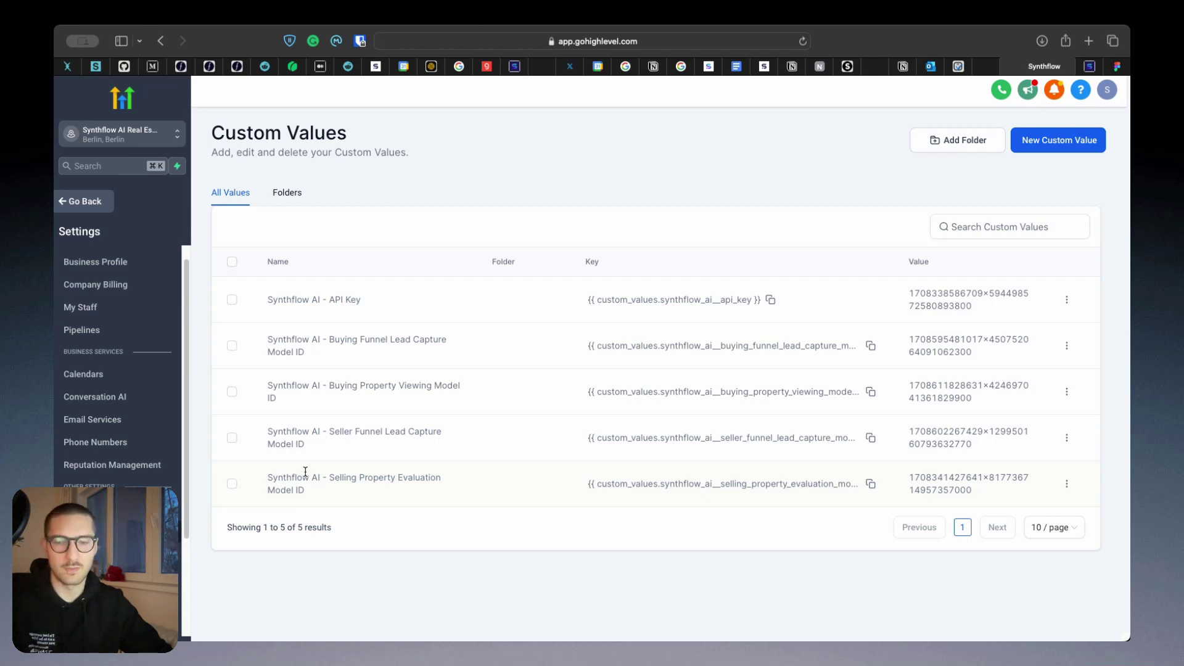
# Switch to the Synthflow tab showing the assistant's High Level deployment settings.
pyautogui.click(1090, 67)
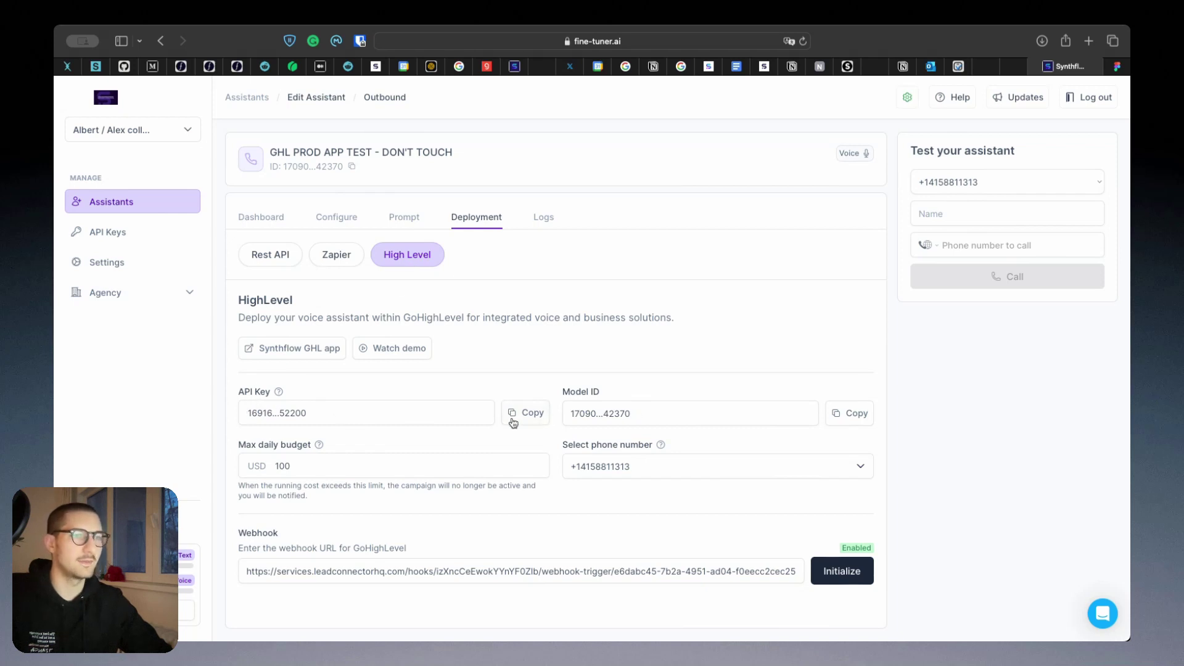
pyautogui.click(1016, 68)
pyautogui.click(1068, 301)
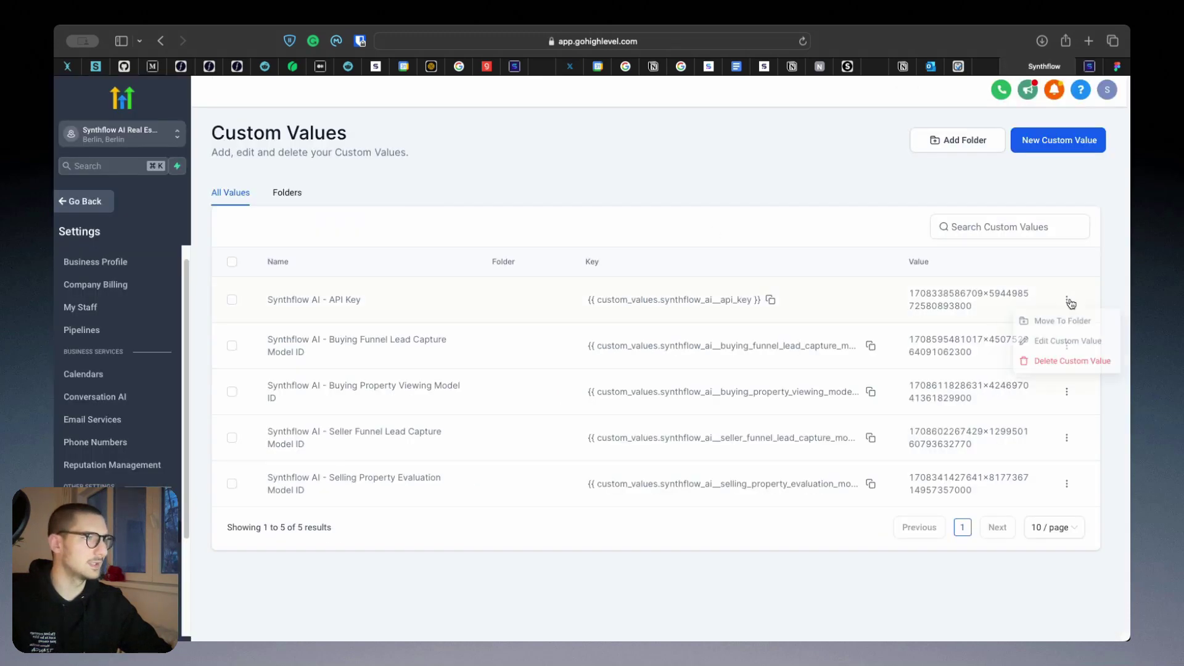
pyautogui.click(1058, 343)
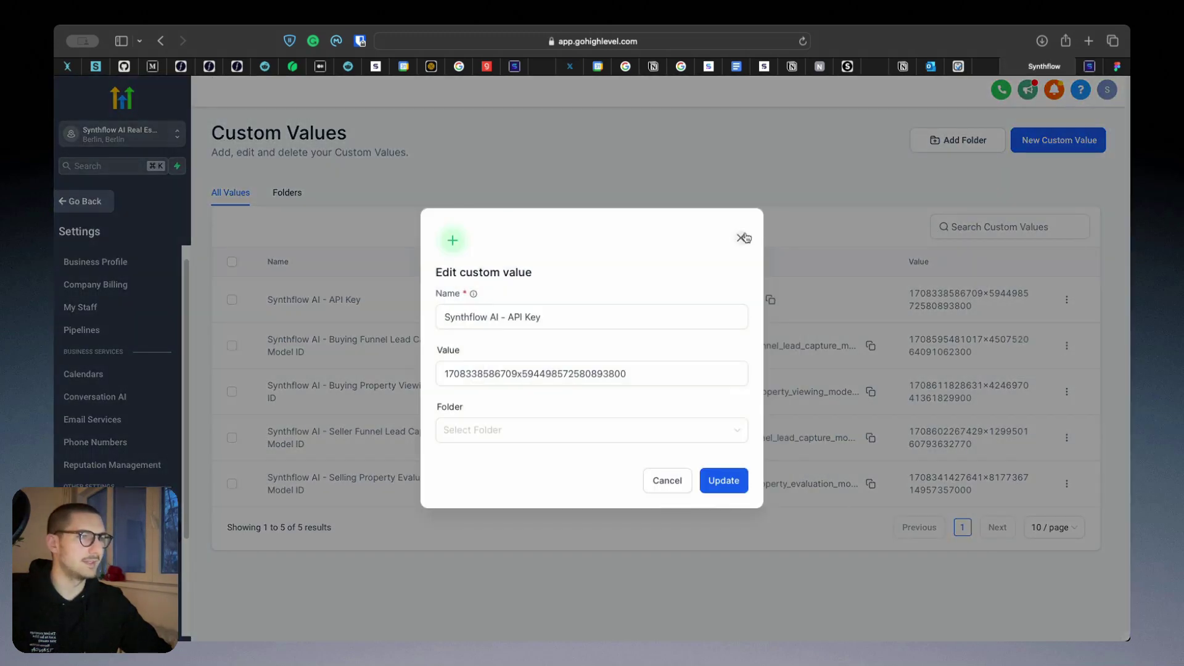
pyautogui.click(742, 238)
pyautogui.click(1045, 67)
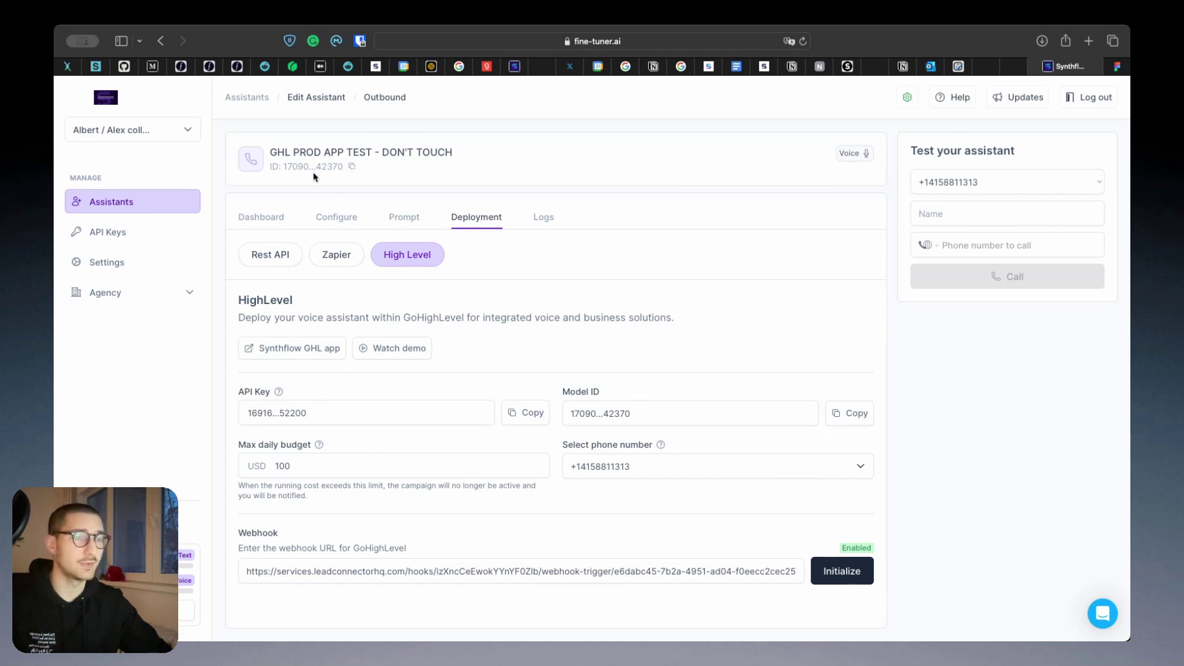
pyautogui.click(1022, 69)
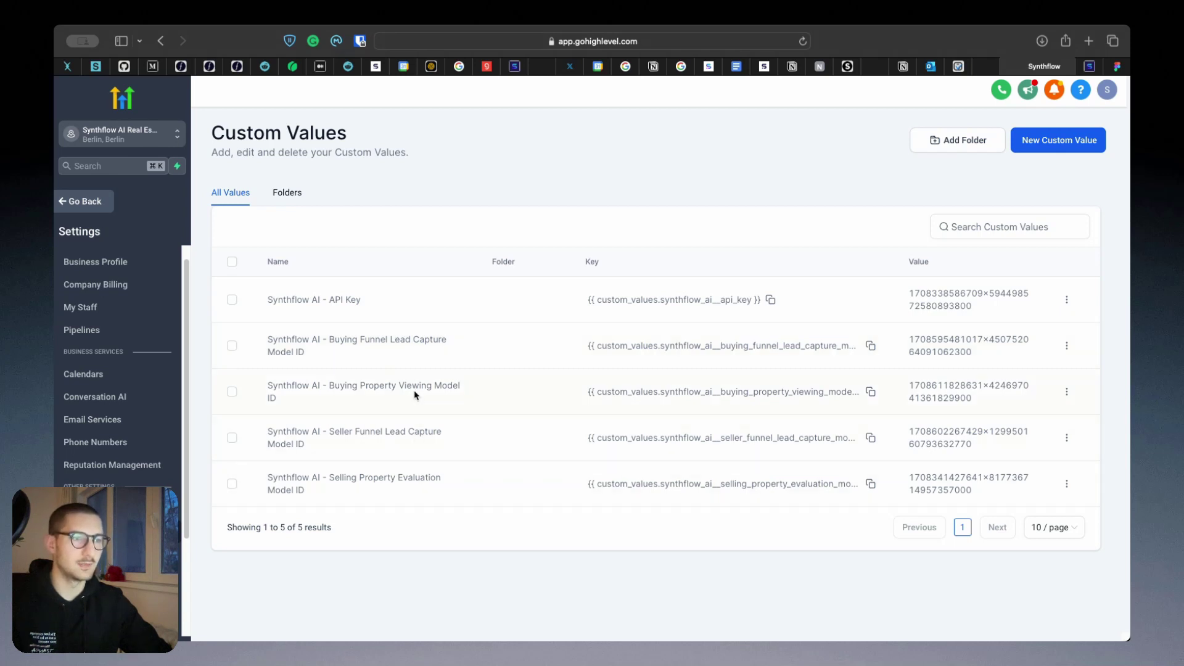
# View the Buying Property Viewing Model ID value without changes, then go back to Contacts.
pyautogui.click(1066, 393)
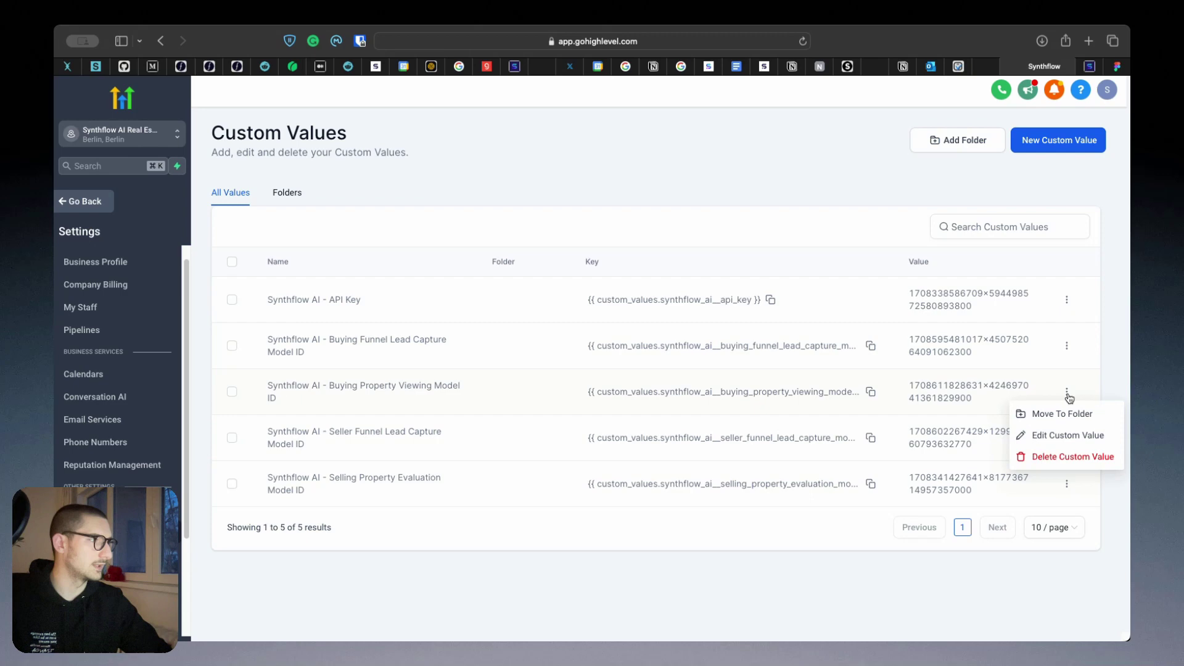
pyautogui.click(1072, 438)
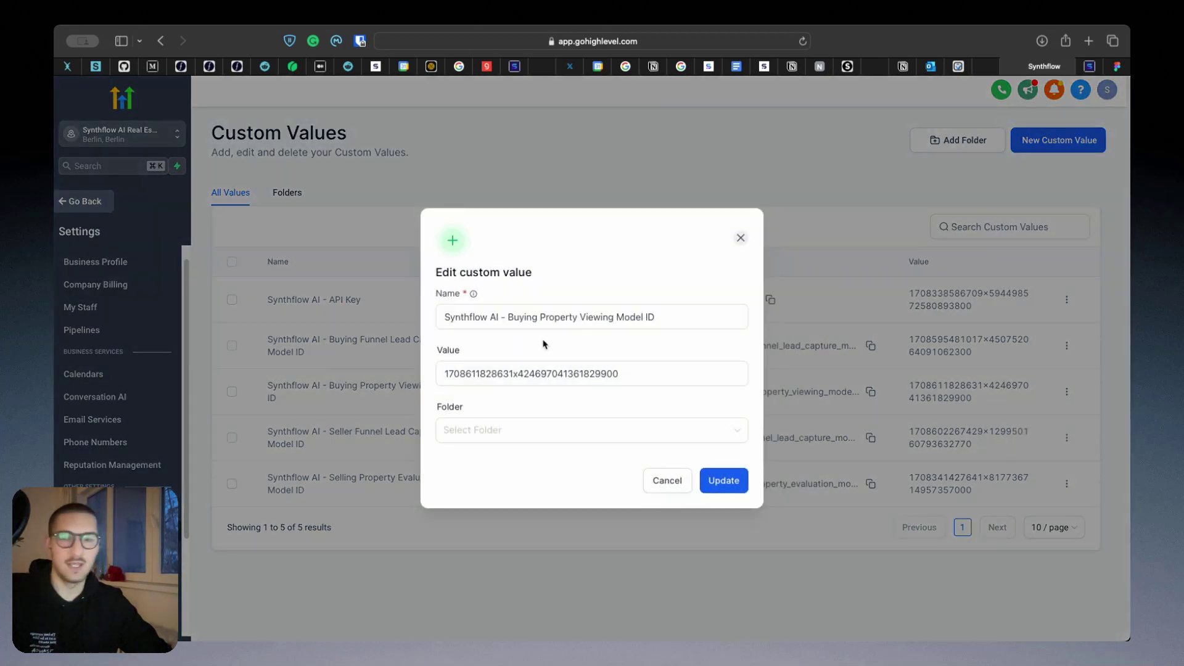
pyautogui.click(742, 238)
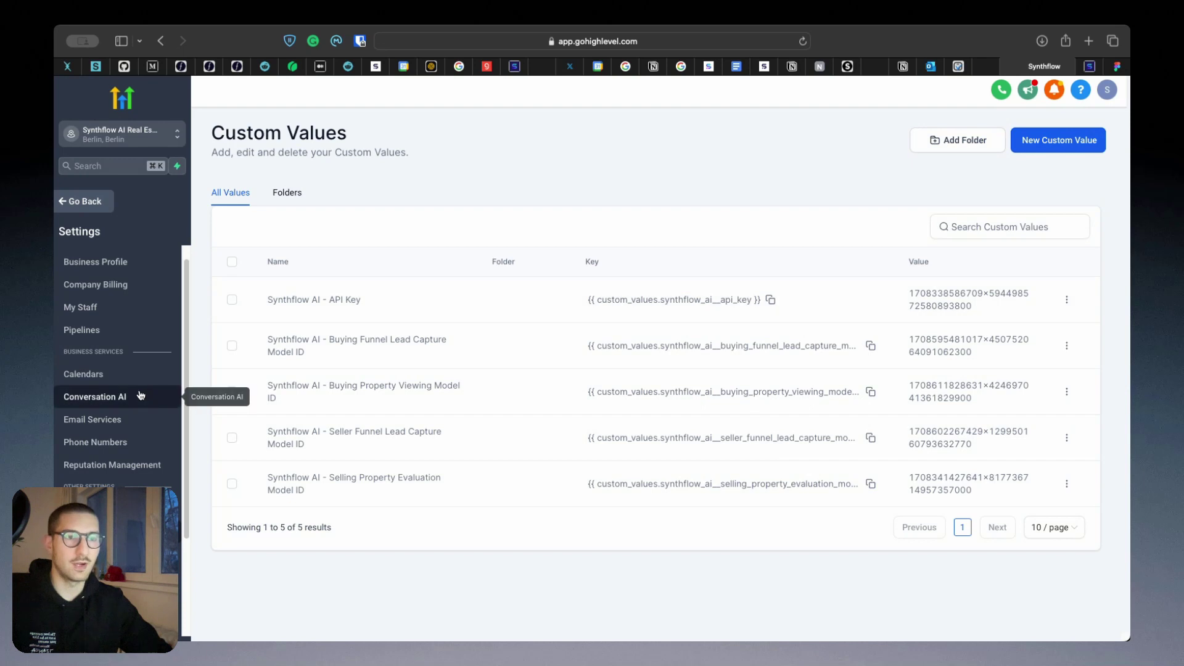
pyautogui.click(85, 202)
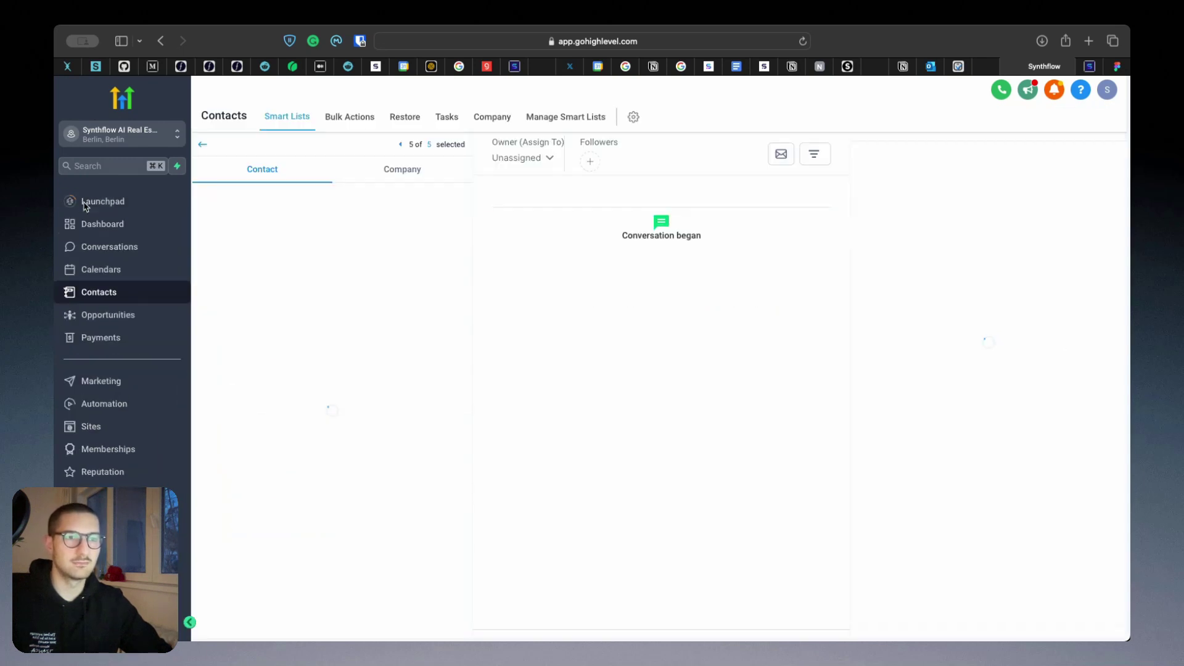
# Go to Automation workflows and open the Real Estate Phone Call Triggers folder.
pyautogui.click(114, 408)
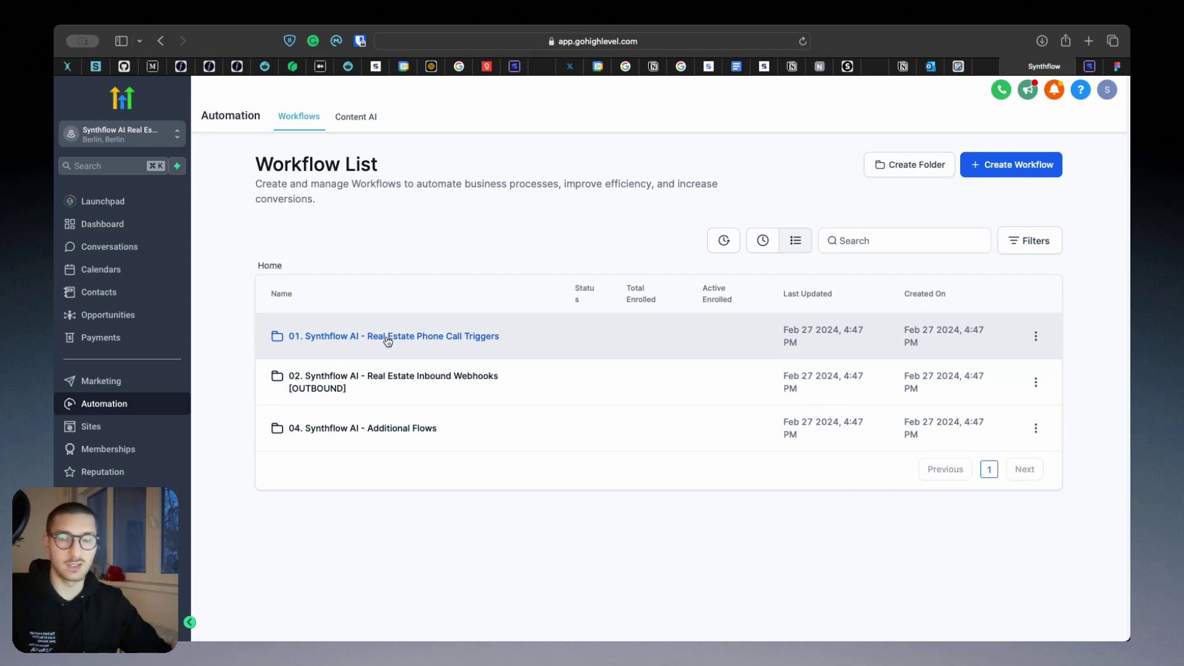
pyautogui.click(387, 337)
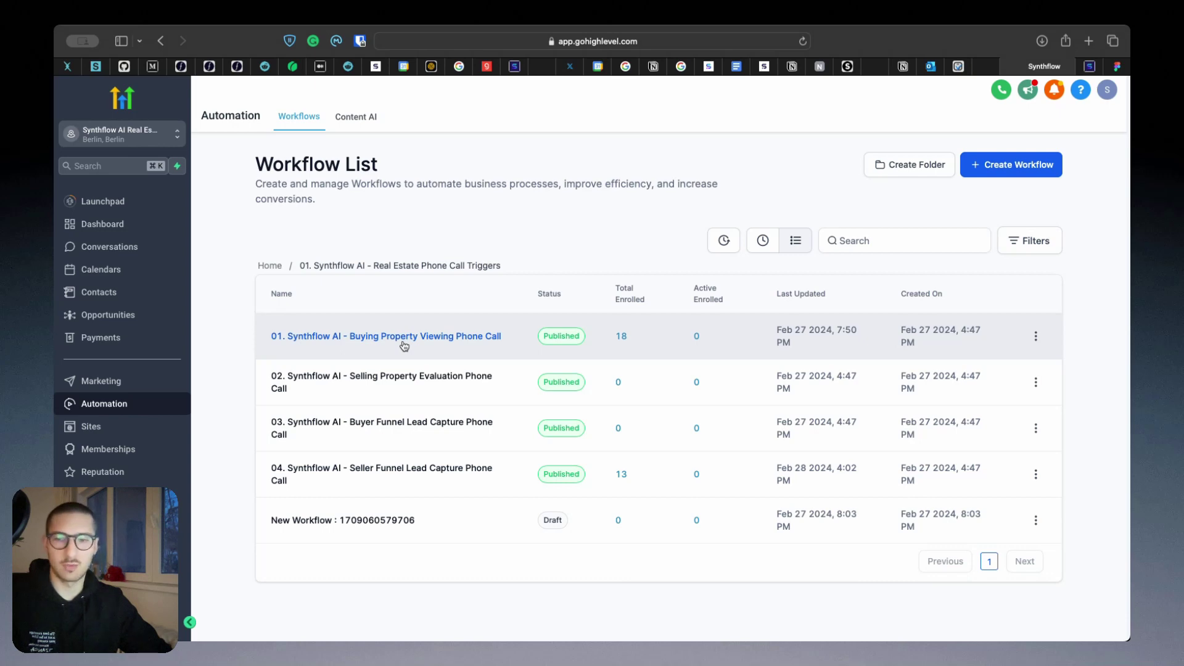
# Open the Buying Property Viewing Phone Call workflow and inspect its Contact Tag trigger.
pyautogui.click(403, 344)
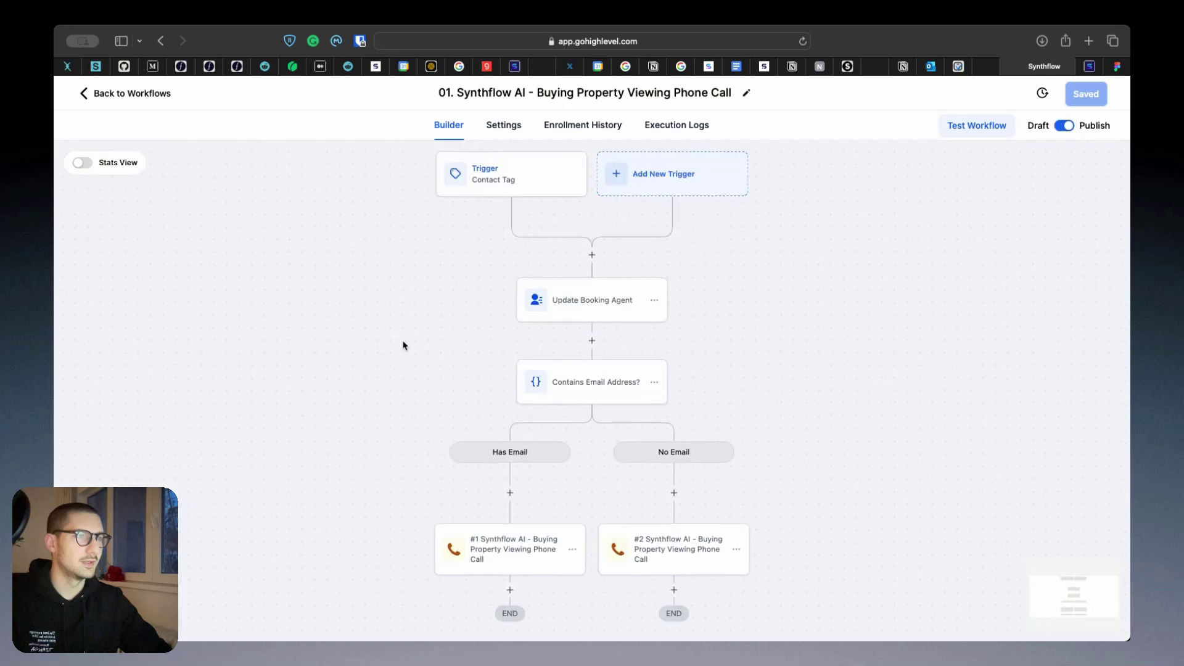
pyautogui.moveTo(398, 282); pyautogui.dragTo(310, 332)
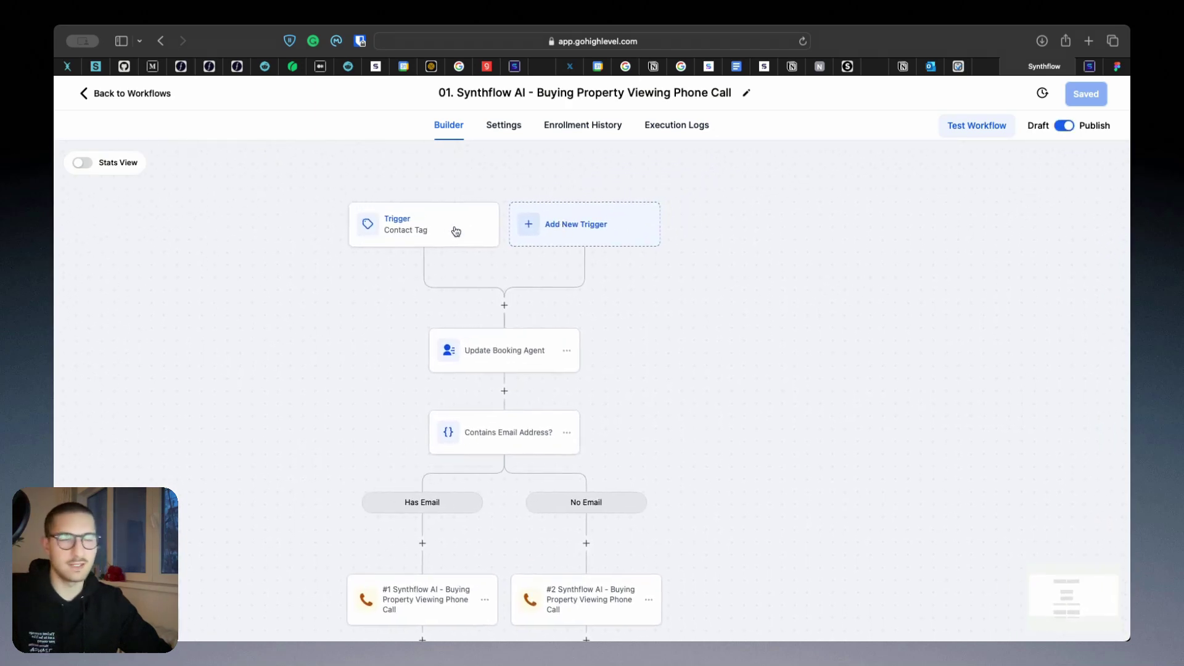
pyautogui.click(429, 230)
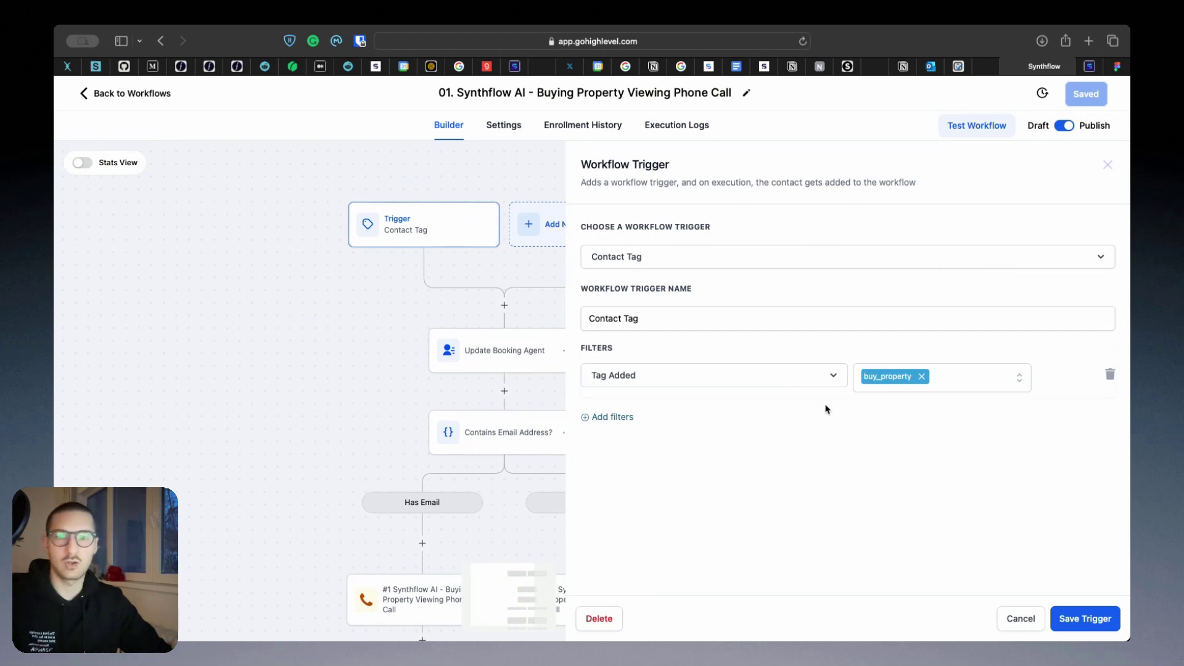
pyautogui.click(1022, 624)
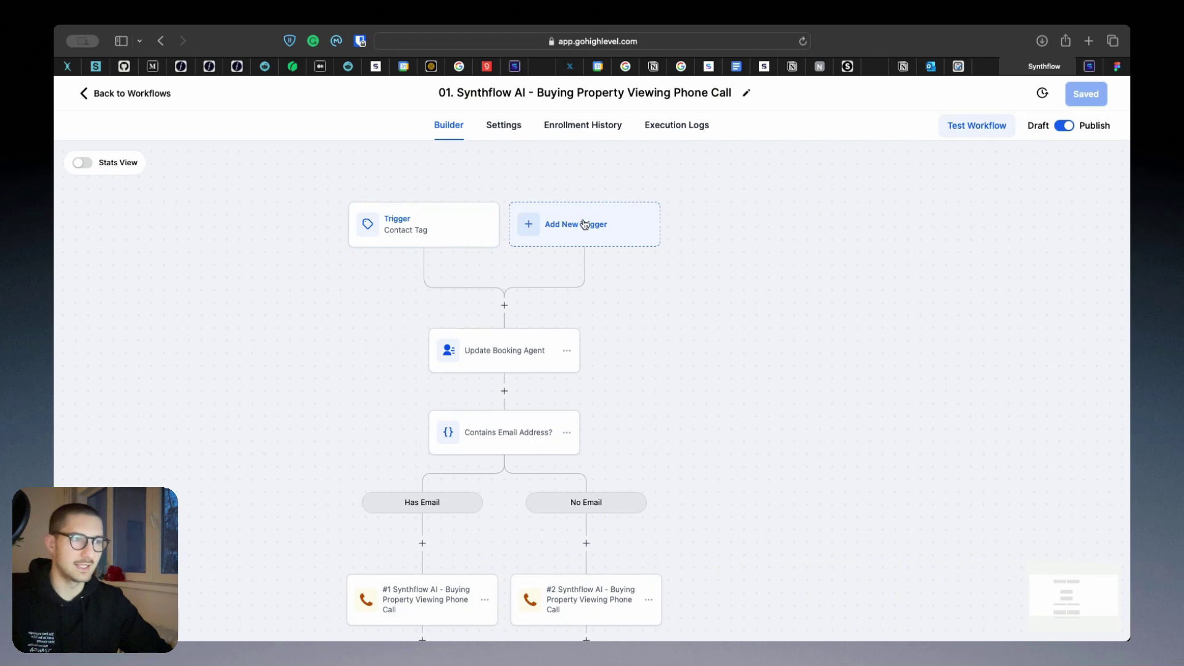
# Inspect the Update Booking Agent step and bring the Synthflow phone call steps into view.
pyautogui.moveTo(328, 358); pyautogui.dragTo(352, 351)
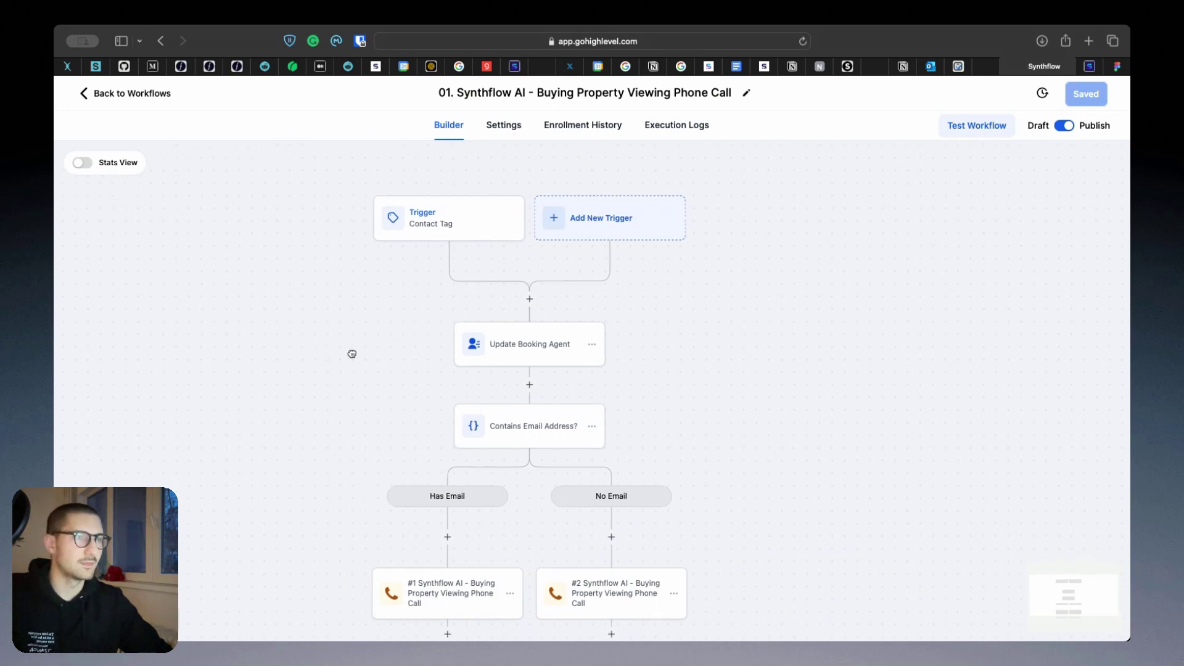
pyautogui.click(497, 359)
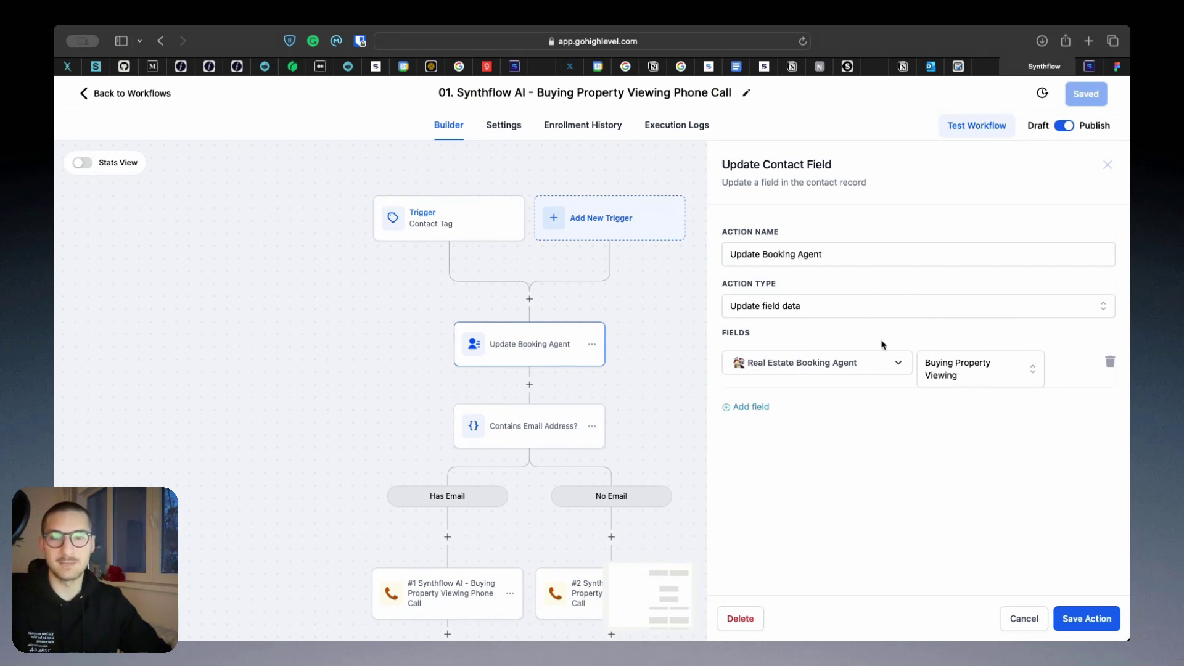
pyautogui.click(1018, 623)
pyautogui.moveTo(674, 425); pyautogui.dragTo(748, 354)
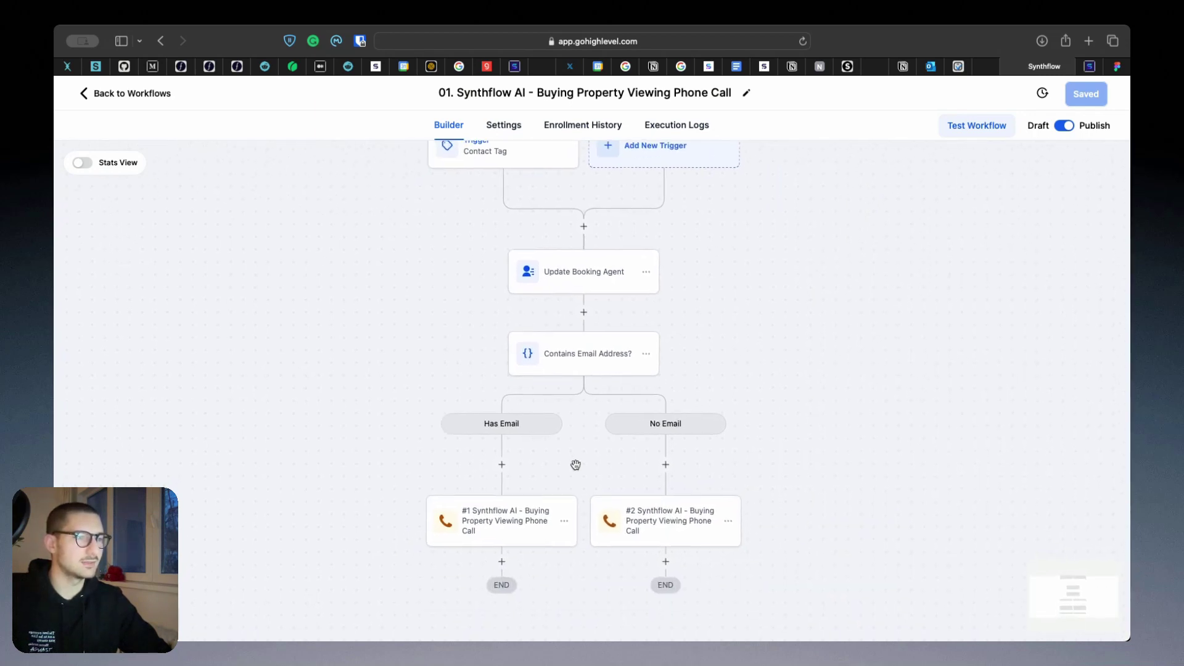
pyautogui.scroll(-2, 585, 428)
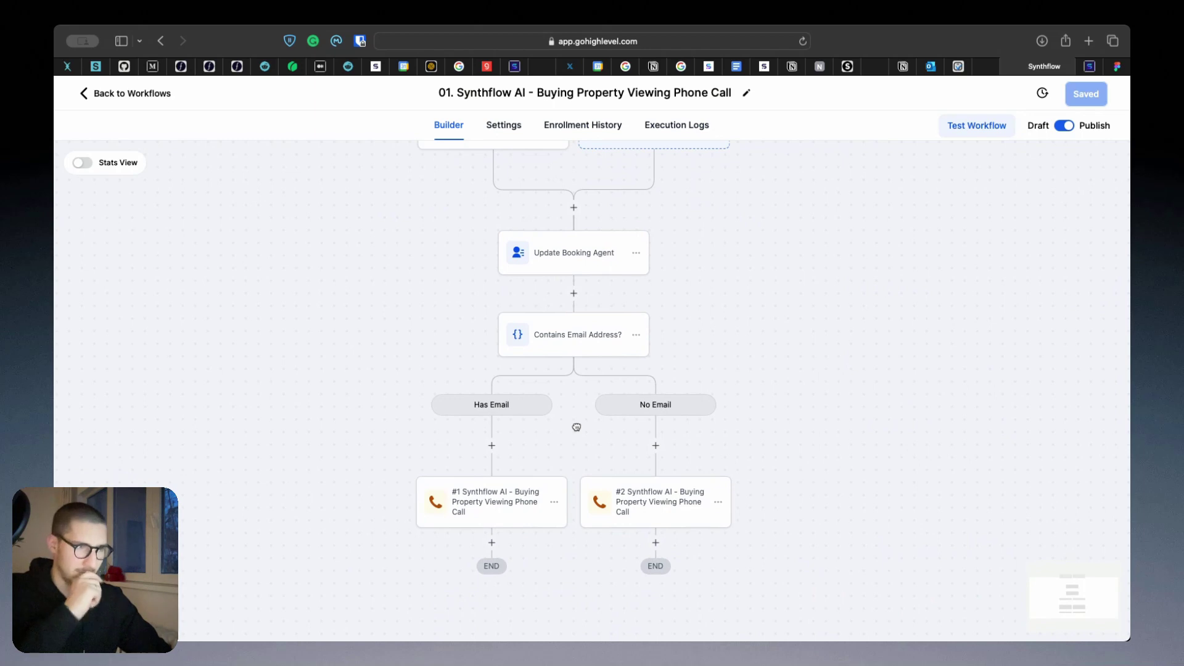
pyautogui.click(521, 512)
pyautogui.moveTo(742, 322); pyautogui.dragTo(616, 338)
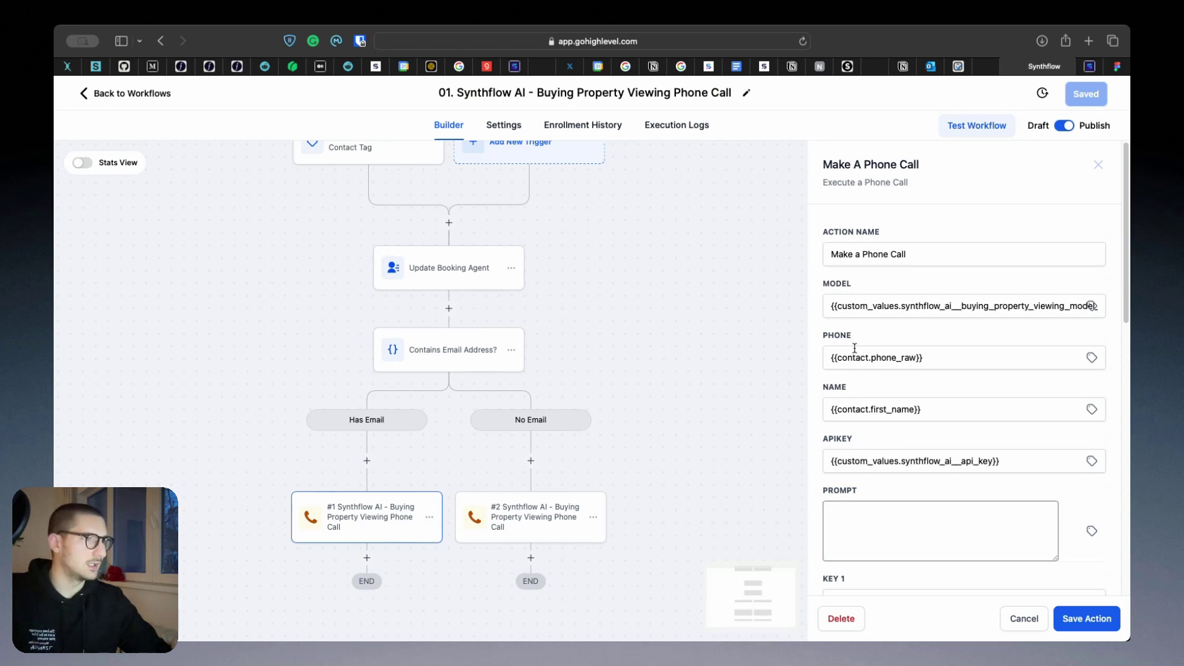
pyautogui.scroll(-5, 909, 419)
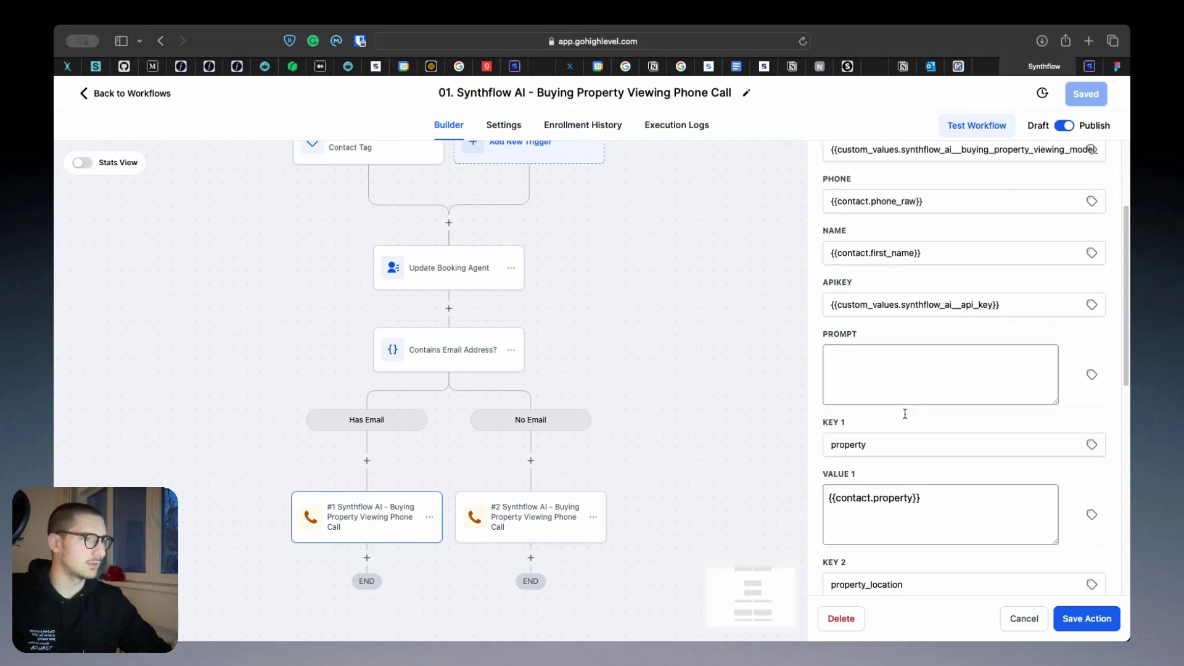
pyautogui.scroll(-3, 906, 427)
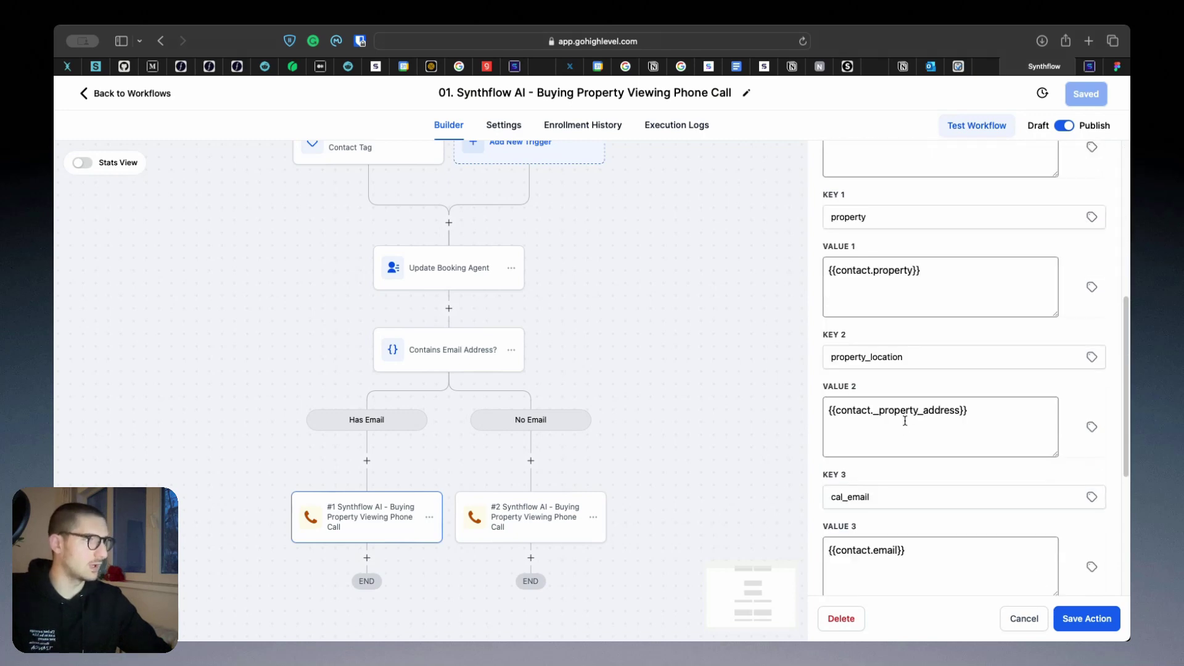
pyautogui.scroll(2, 886, 343)
pyautogui.scroll(-5, 885, 345)
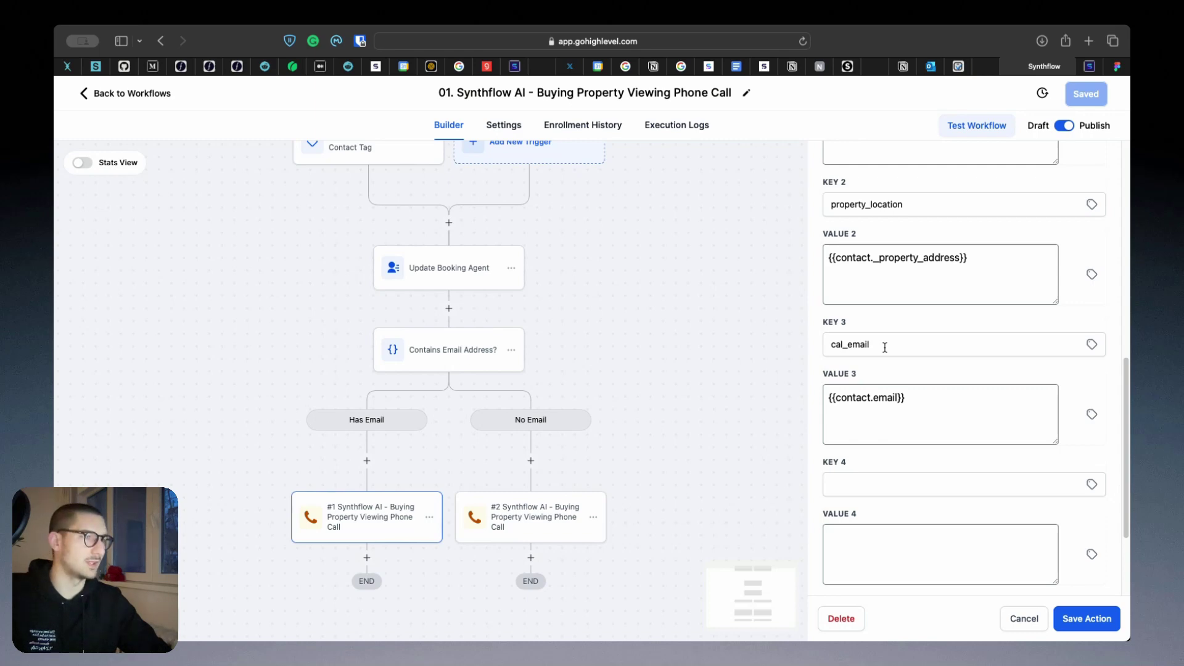
pyautogui.scroll(5, 885, 345)
pyautogui.click(1023, 618)
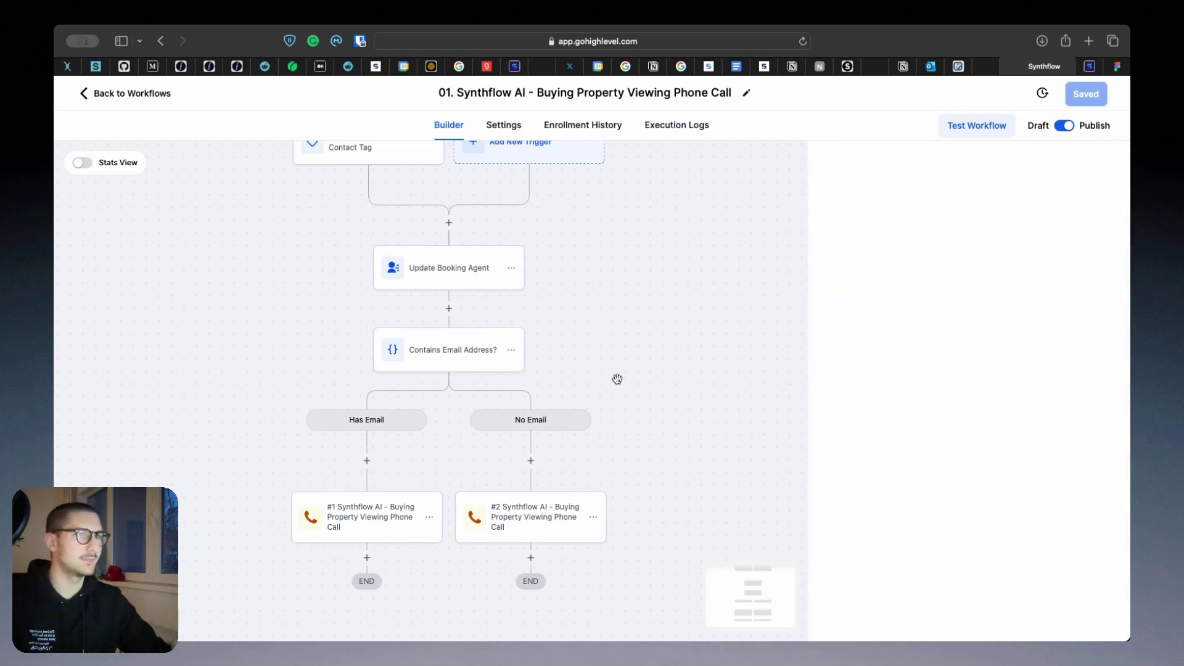
# Open the 02 Inbound Webhooks folder and its 01 Buying Property Viewing Inbound Webhook workflow.
pyautogui.click(87, 96)
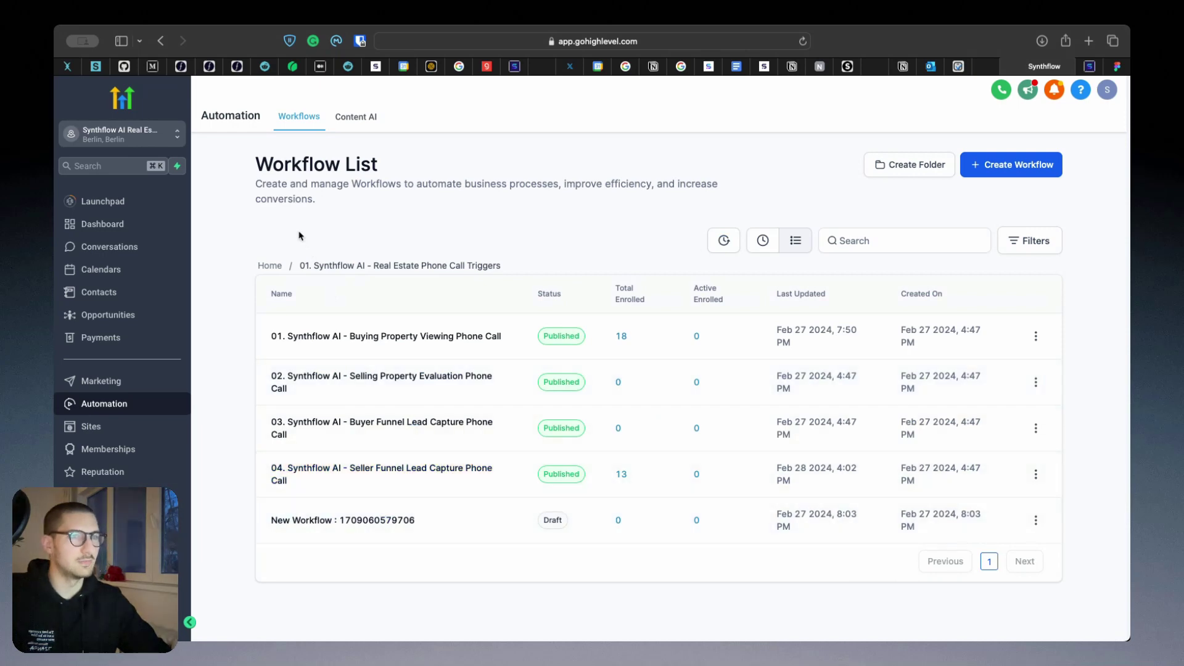
pyautogui.click(269, 266)
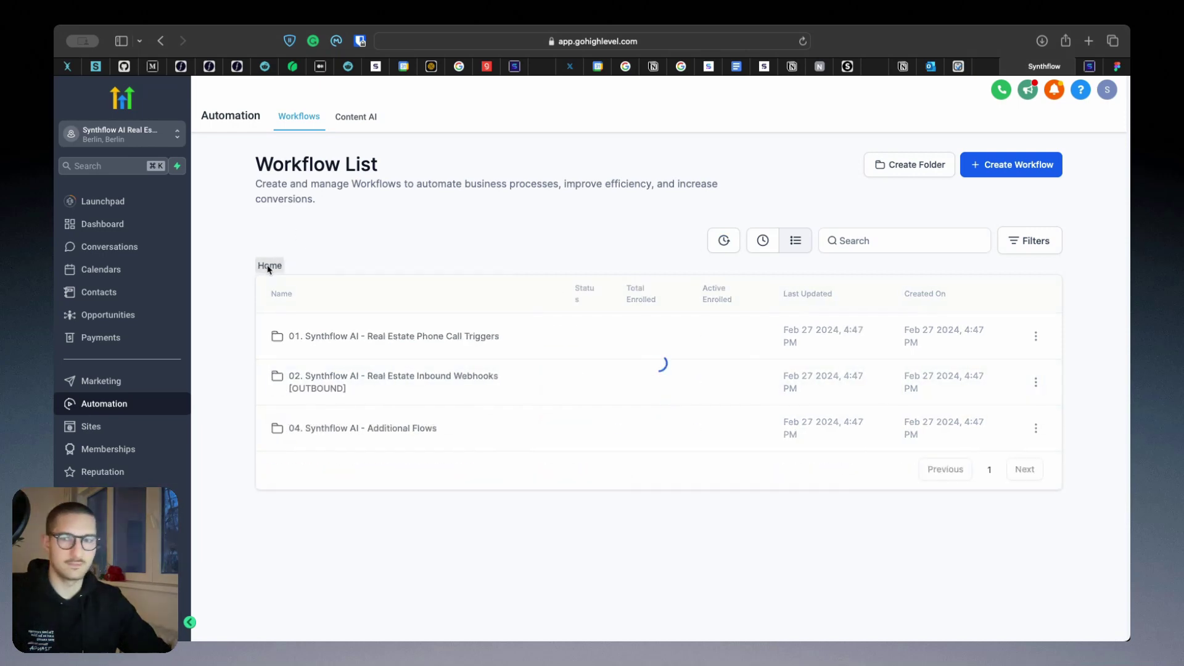
pyautogui.click(367, 380)
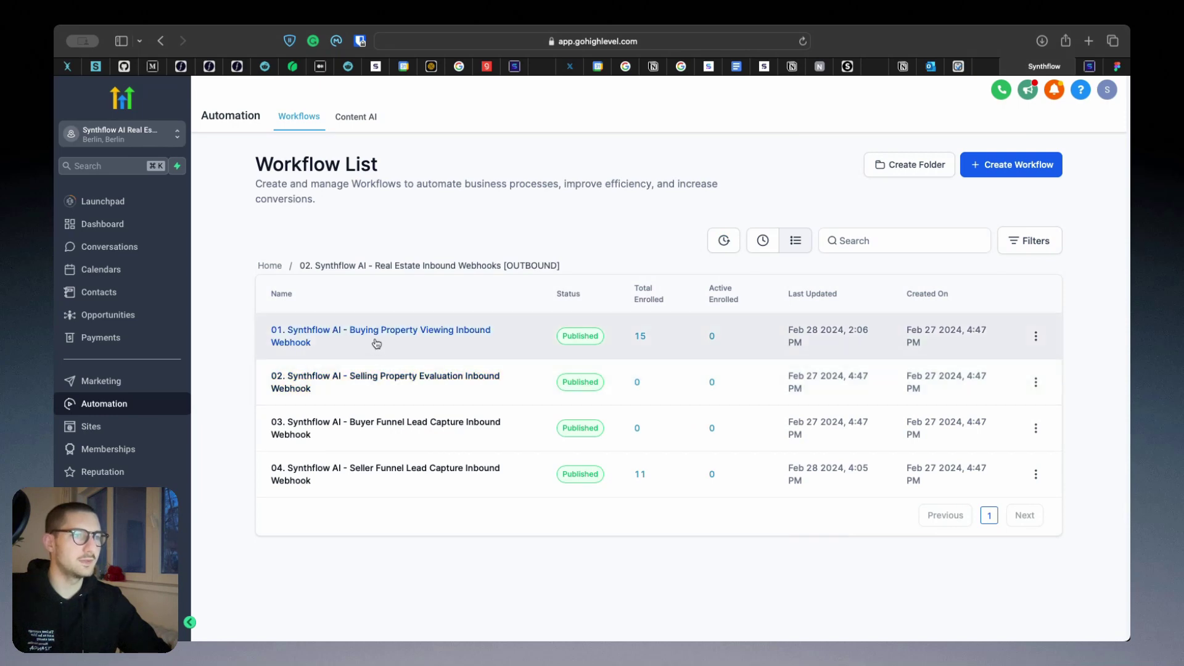
pyautogui.click(377, 336)
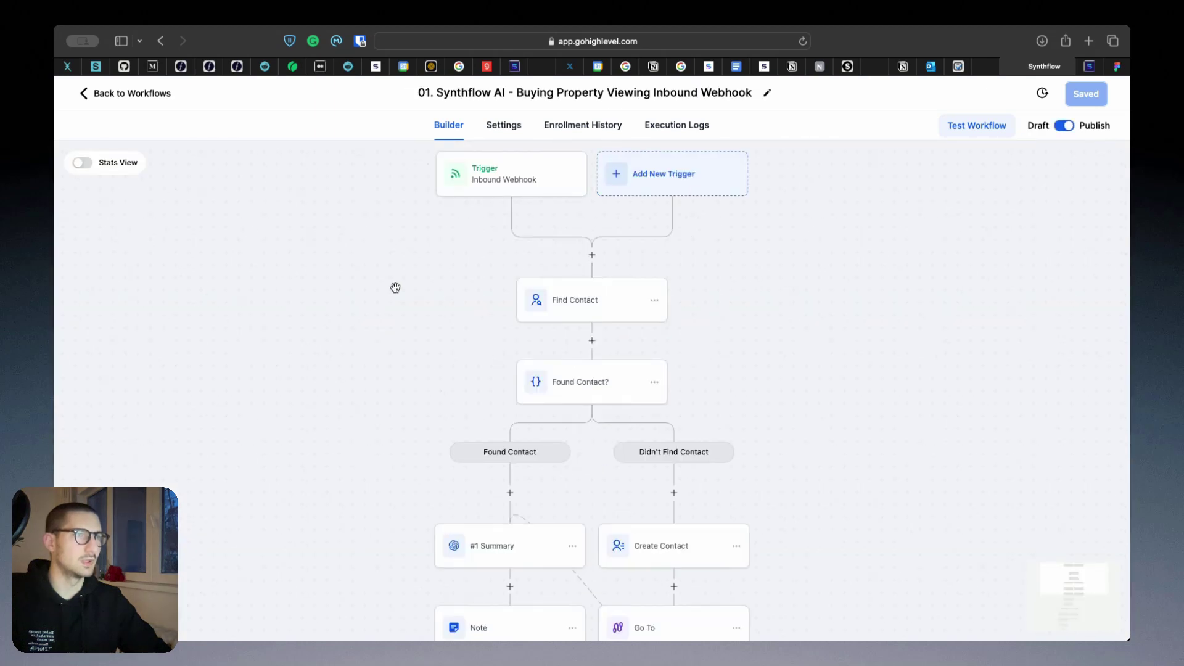
pyautogui.moveTo(396, 288); pyautogui.dragTo(306, 352)
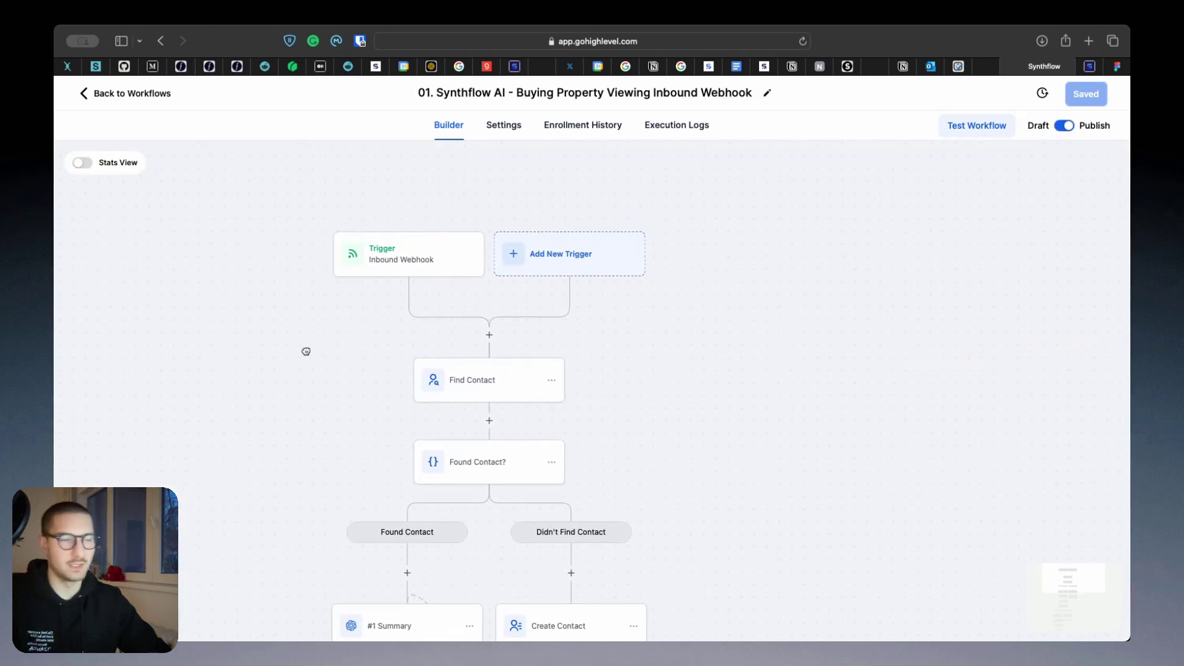
# Copy the Inbound Webhook trigger URL and switch to Synthflow's HighLevel deployment page.
pyautogui.click(435, 259)
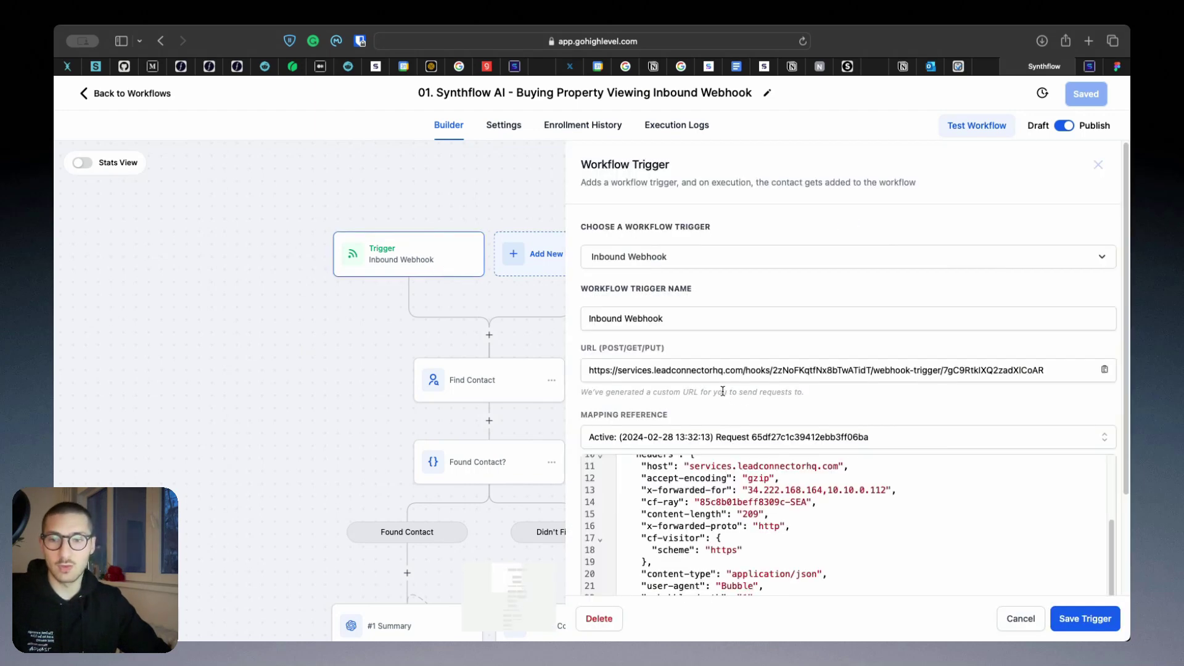
pyautogui.click(1103, 373)
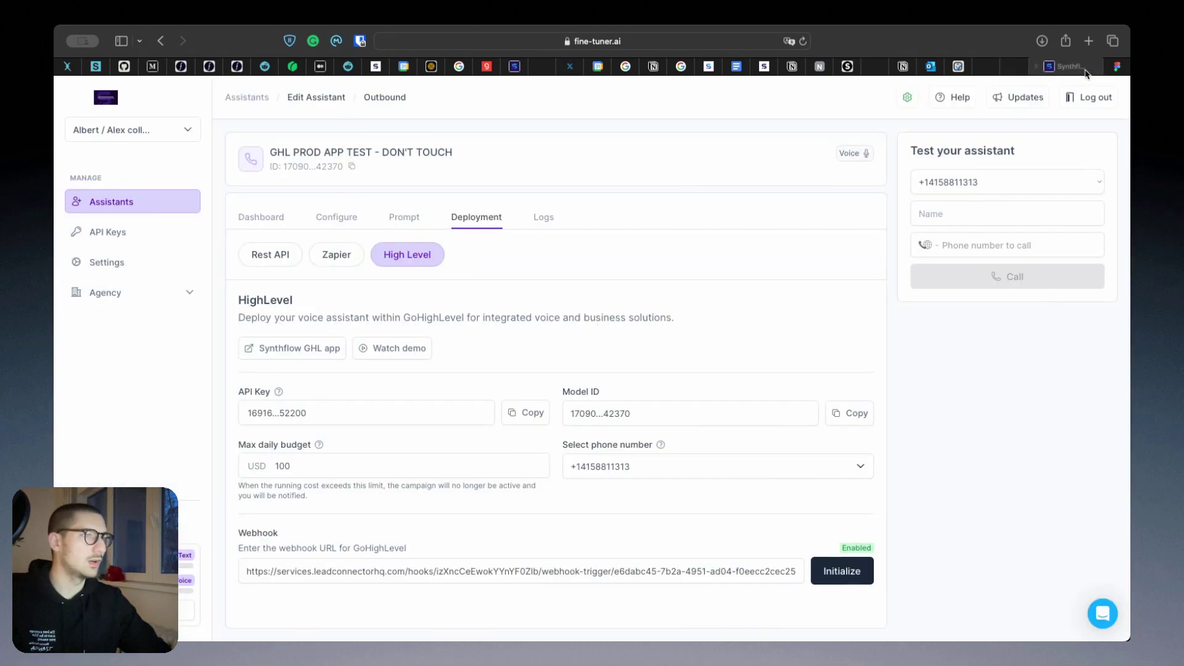
pyautogui.click(1085, 73)
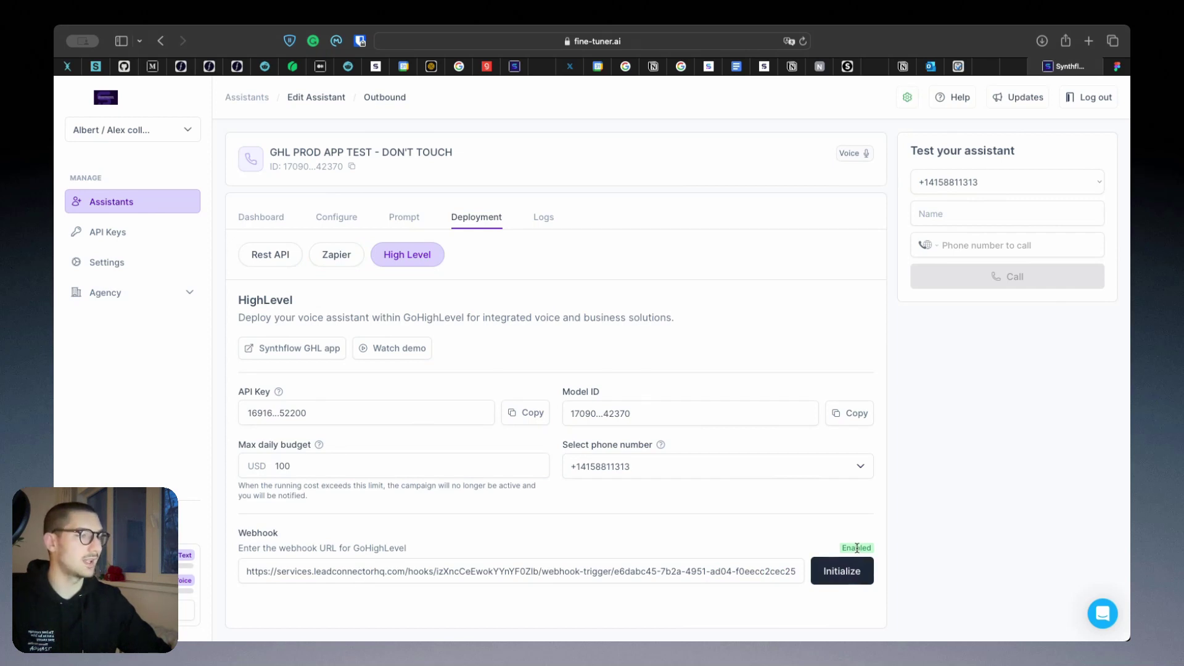
pyautogui.moveTo(841, 546); pyautogui.dragTo(869, 545)
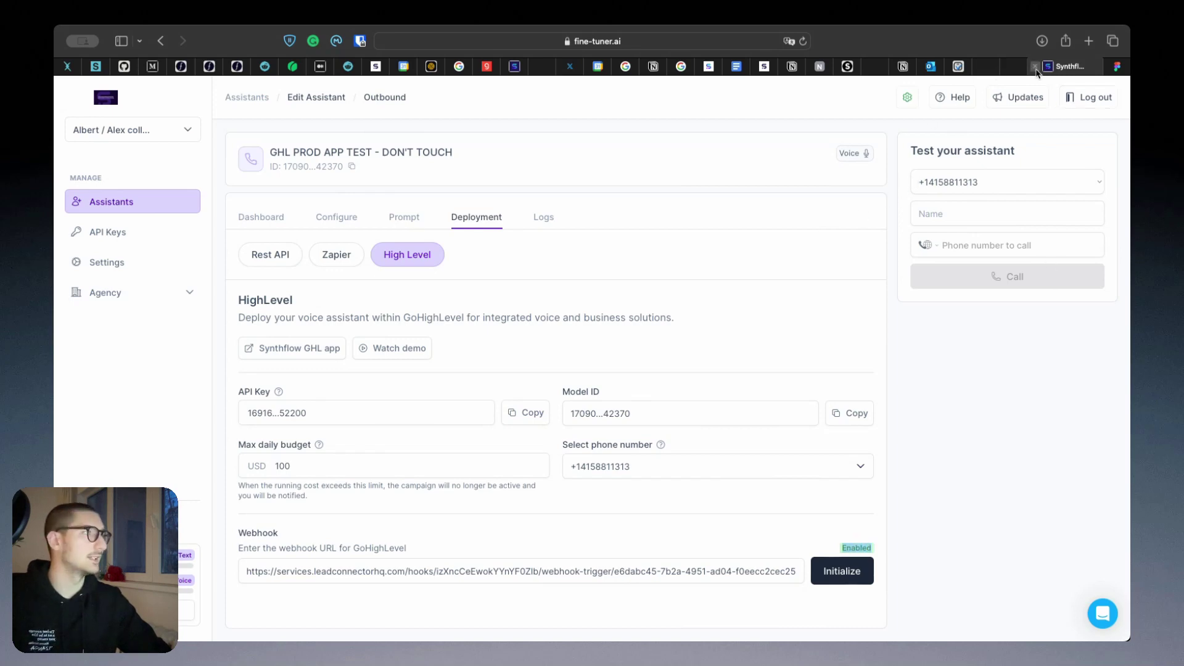
pyautogui.click(1013, 66)
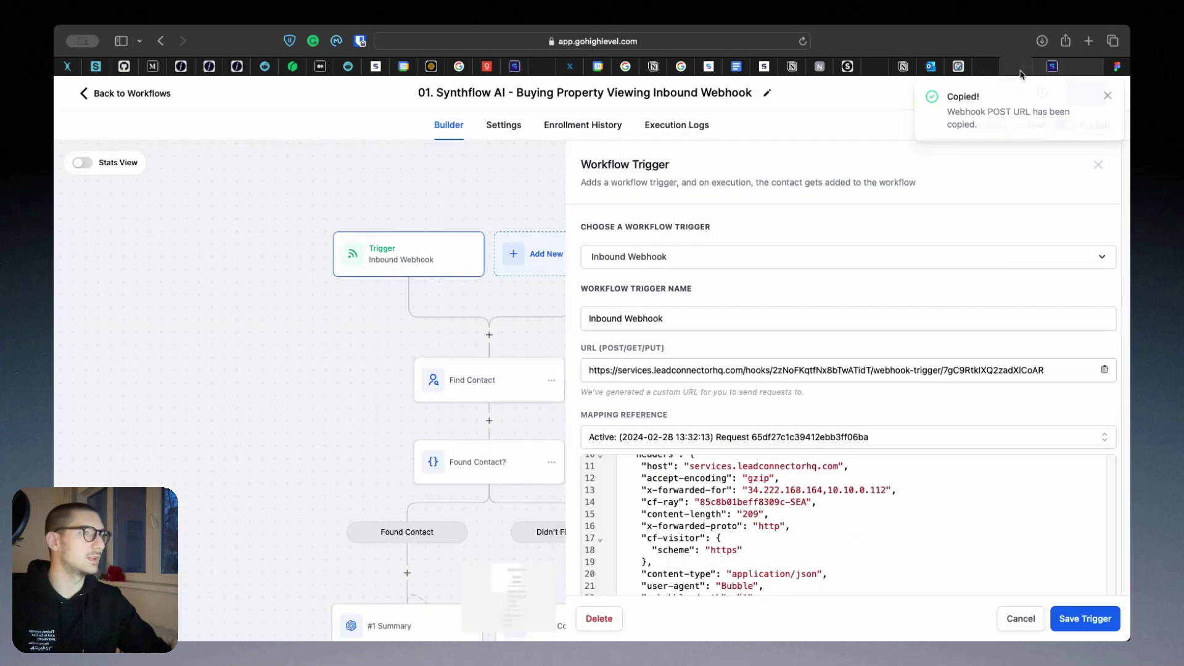
# Keep the latest request as mapping reference and cancel the trigger settings unchanged.
pyautogui.click(707, 438)
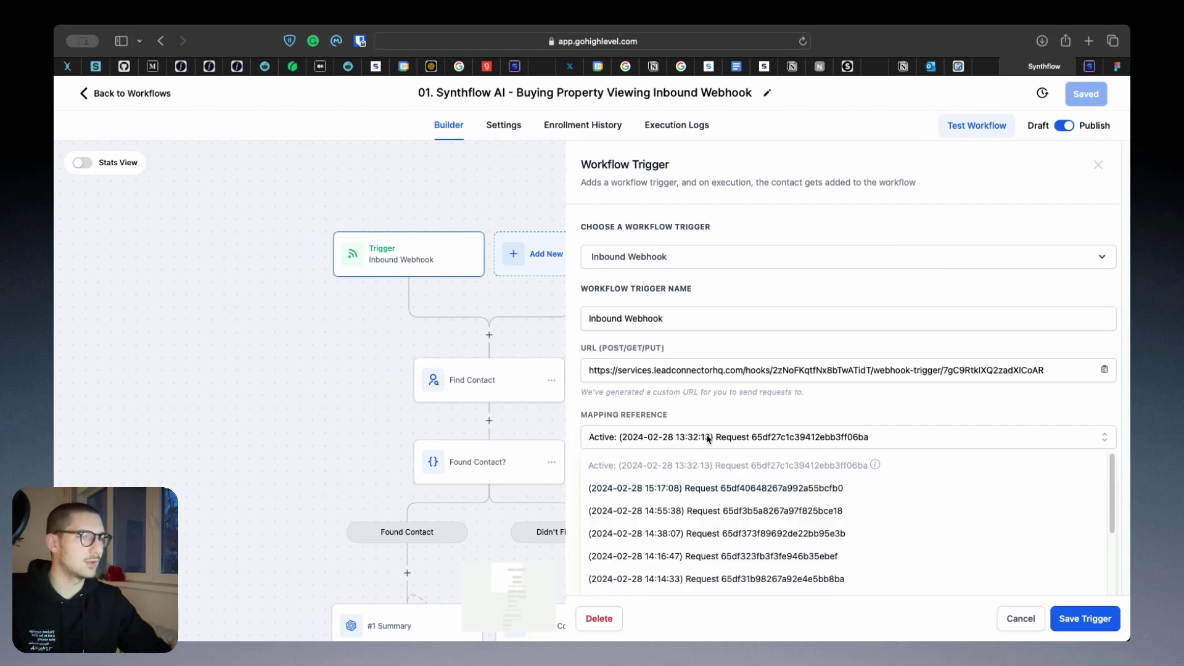
pyautogui.click(729, 415)
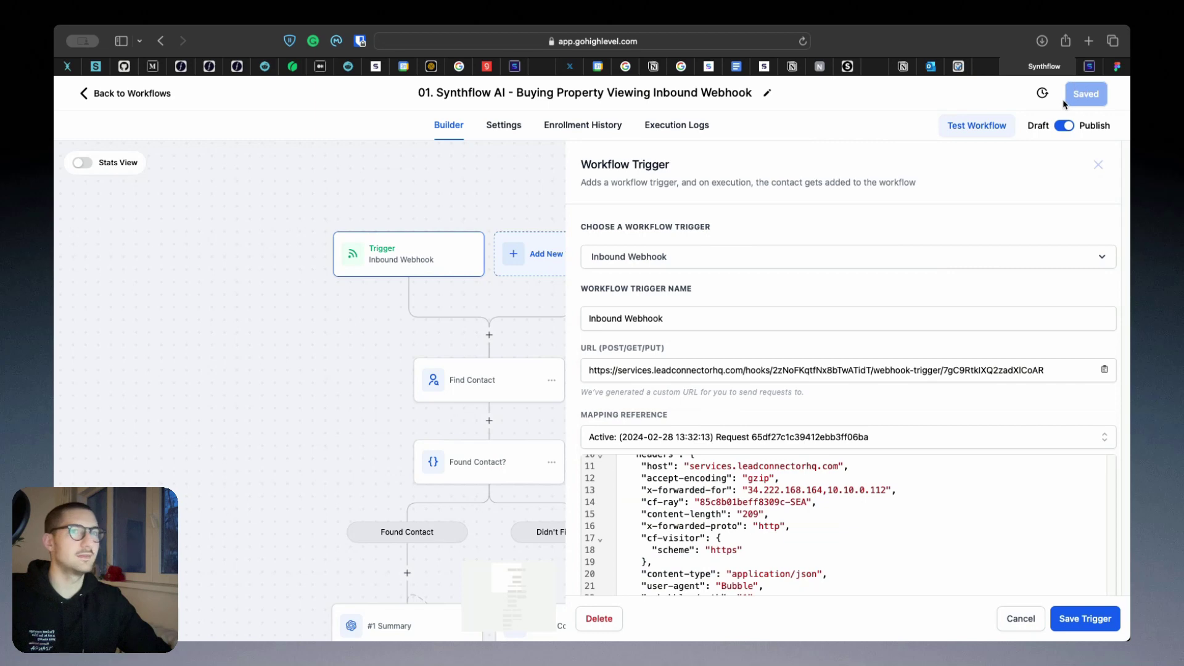
pyautogui.click(1021, 619)
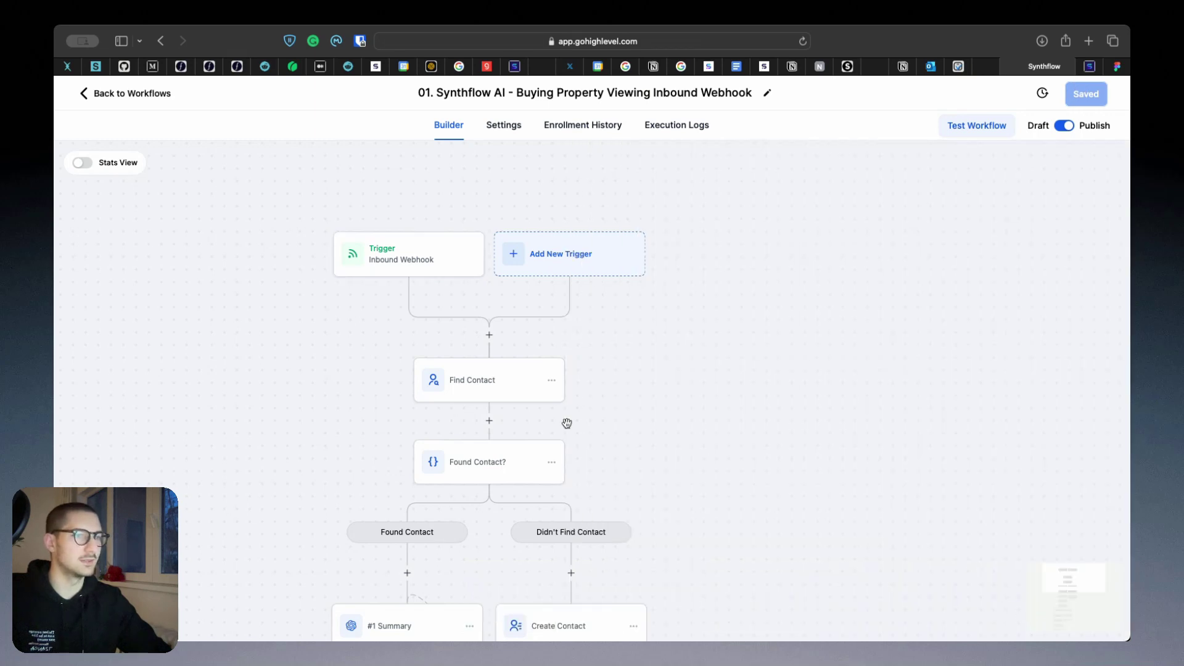
# Check the Find Contact and Found Contact? steps, then view Create Contact's webhook-filled Phone field.
pyautogui.click(467, 387)
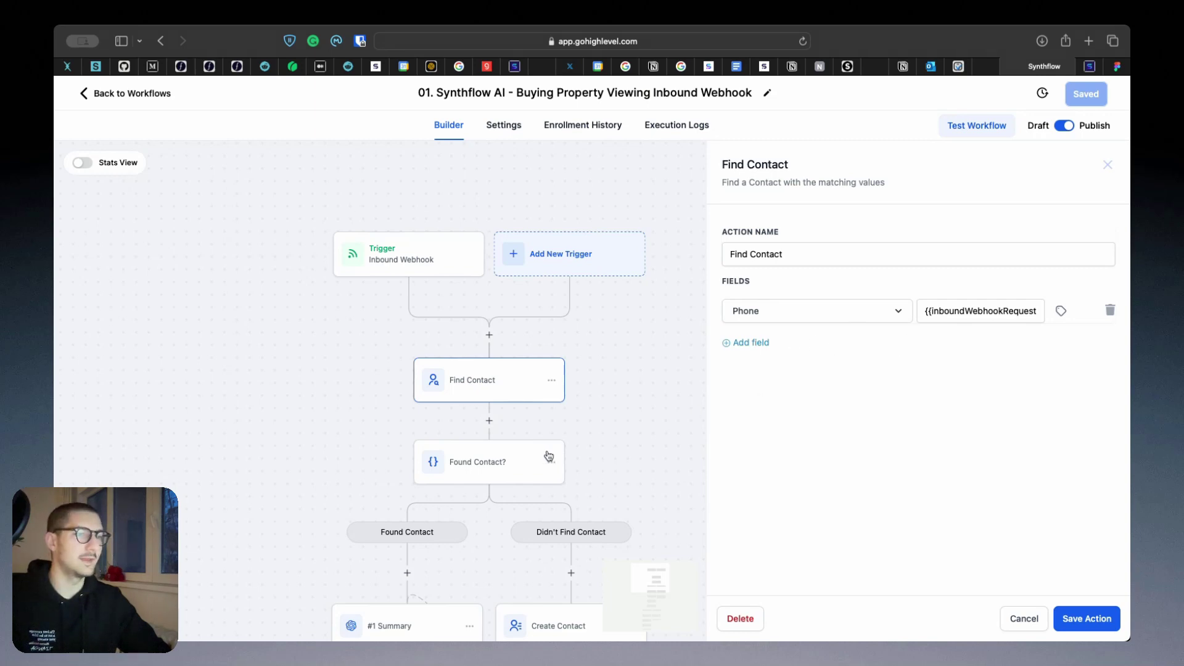
pyautogui.click(519, 463)
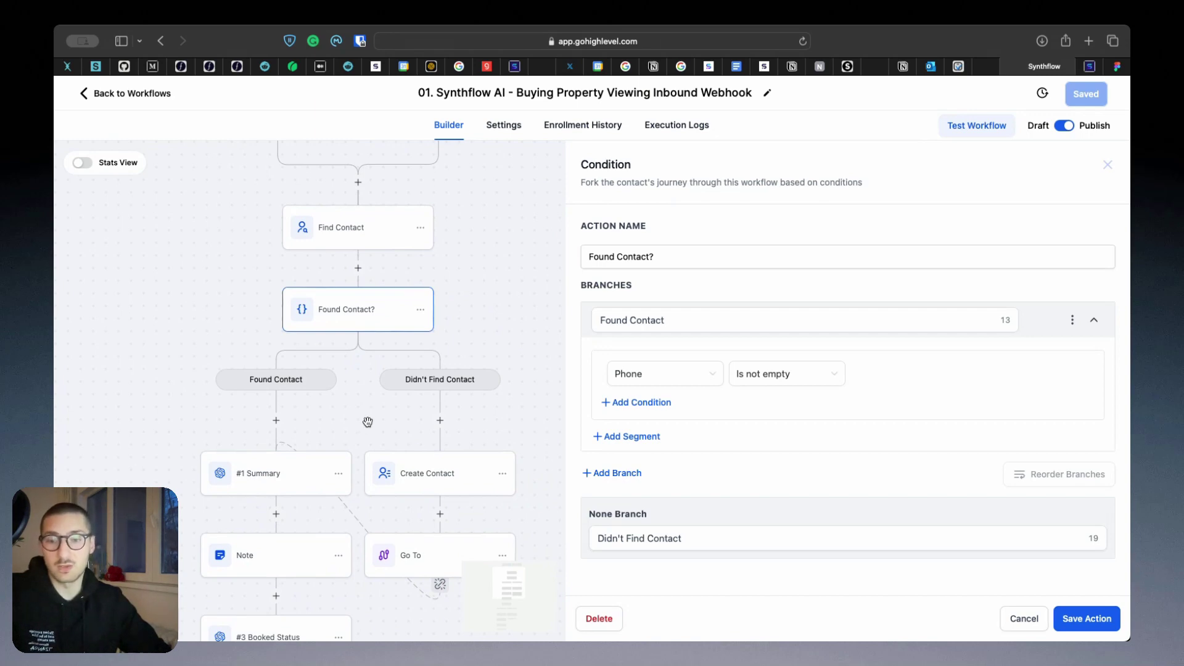
pyautogui.scroll(-1, 369, 419)
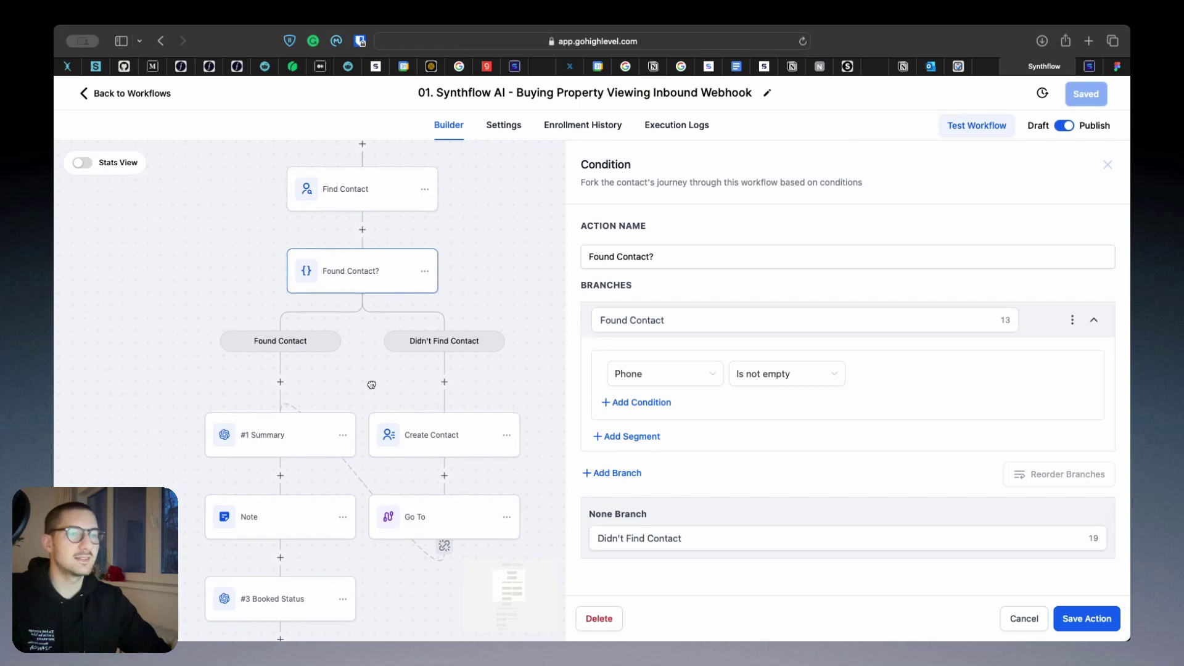
pyautogui.click(409, 455)
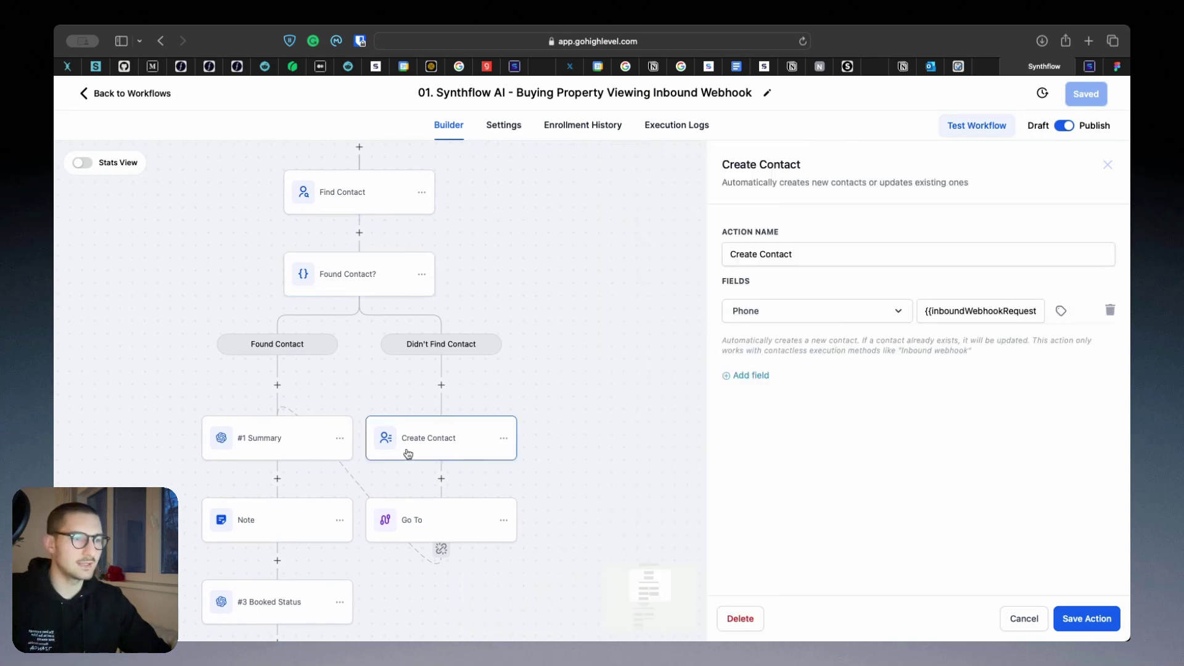
pyautogui.hscroll(-2, 324, 453)
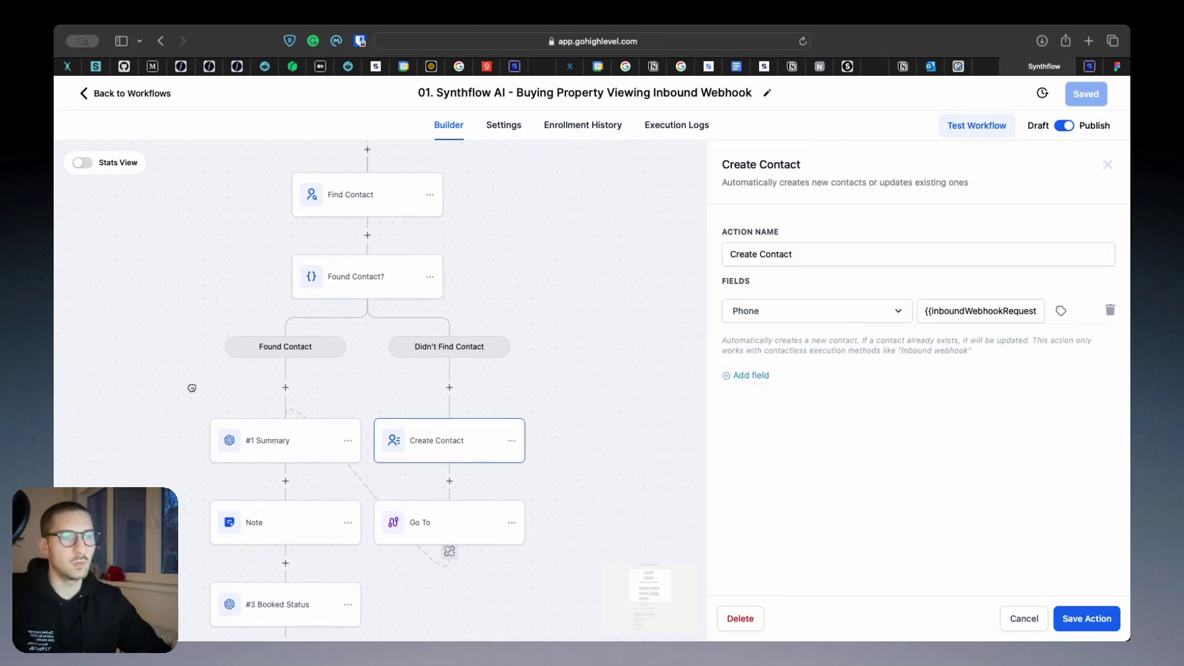
pyautogui.moveTo(369, 417); pyautogui.dragTo(409, 401)
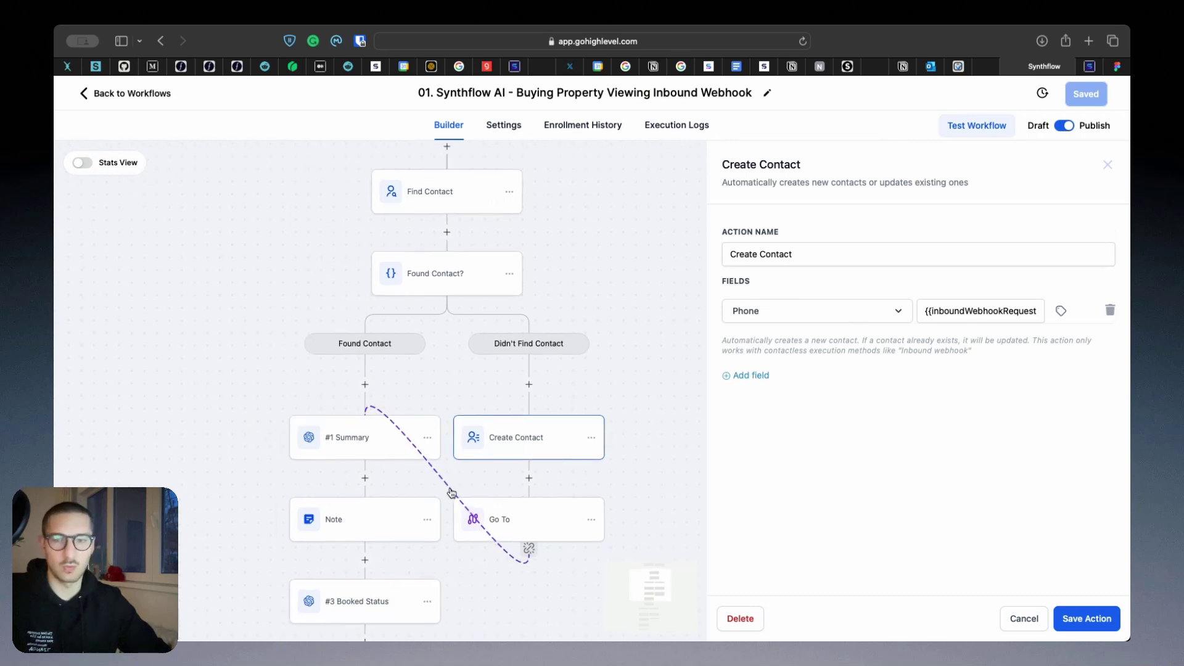
# Read the ChatGPT prompts of the #1 Summary and #3 Booked Status steps.
pyautogui.click(343, 440)
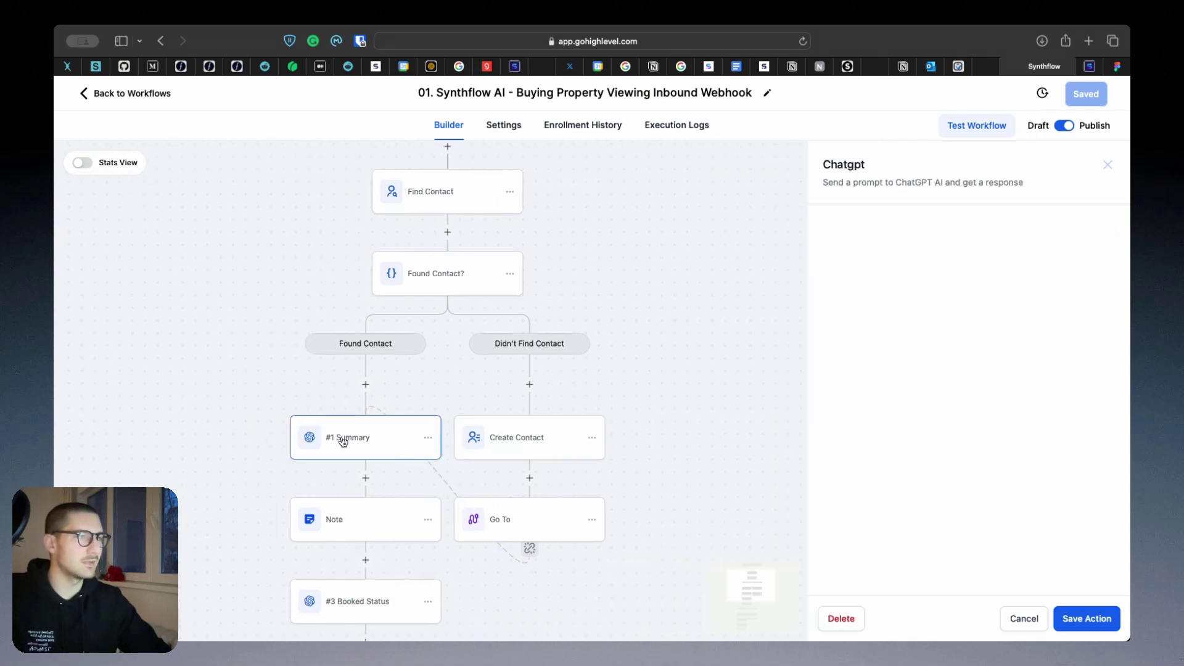
pyautogui.scroll(-3, 992, 360)
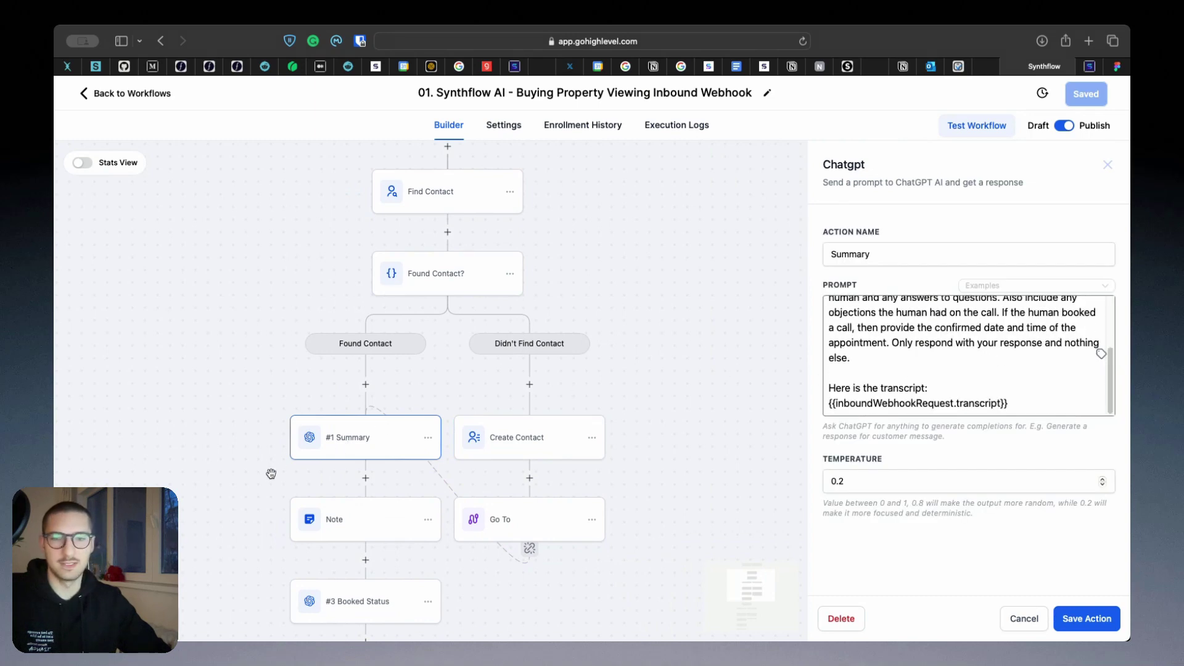
pyautogui.scroll(-3, 272, 473)
pyautogui.scroll(-3, 259, 419)
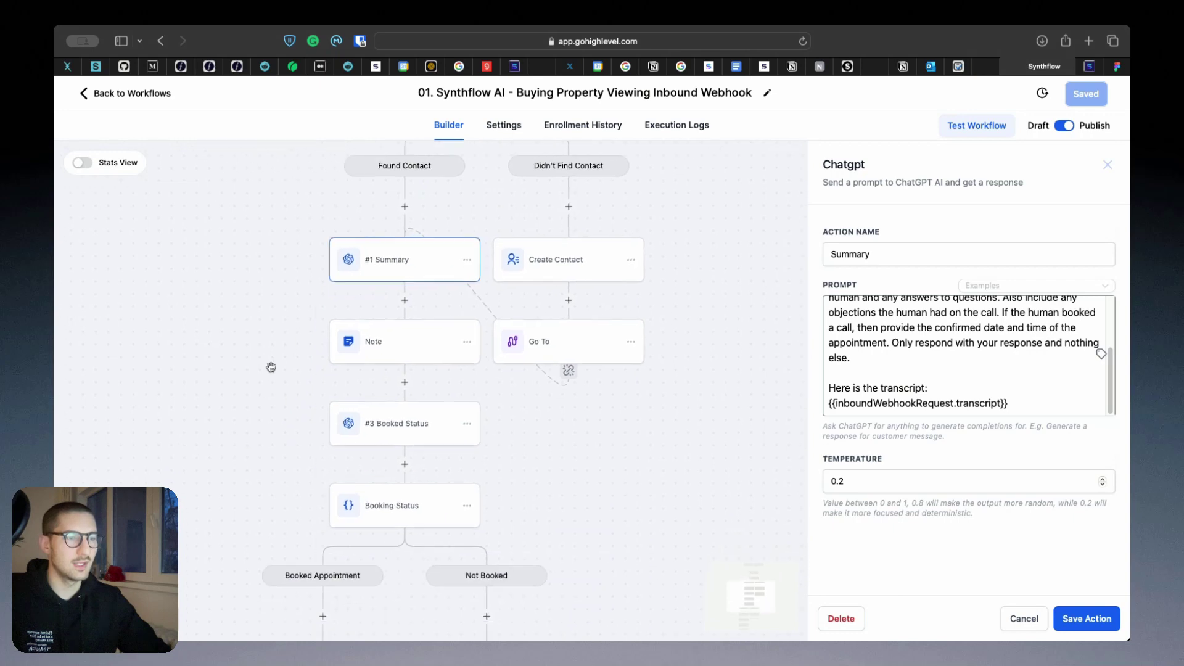
pyautogui.click(378, 431)
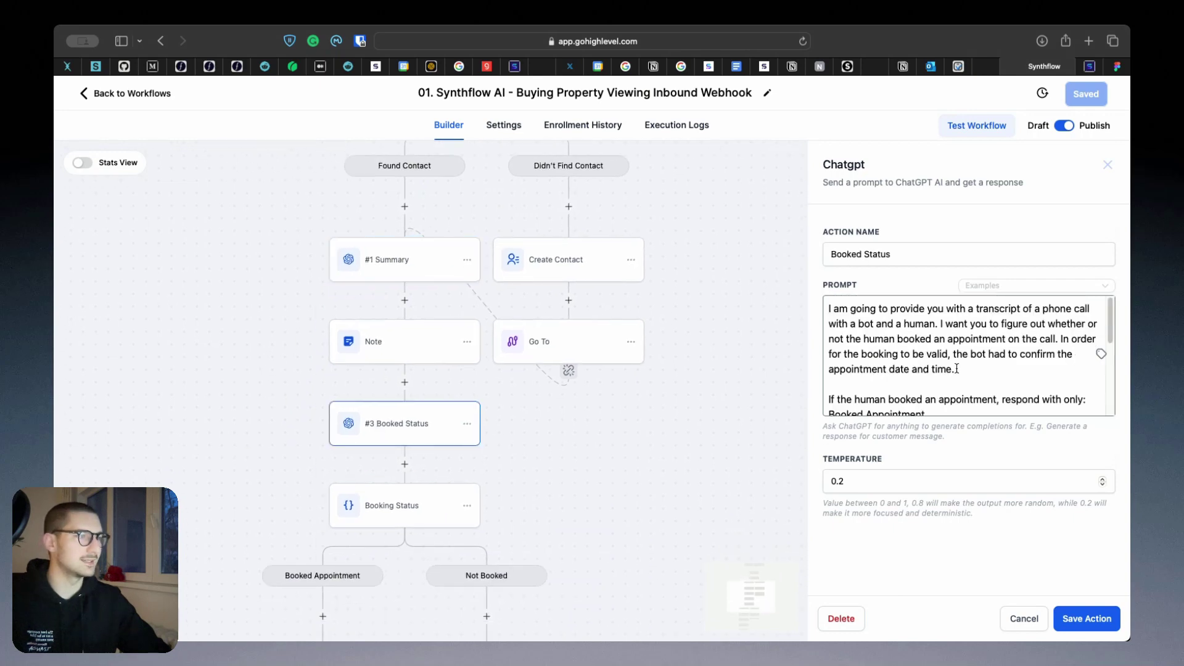
pyautogui.scroll(-3, 956, 368)
pyautogui.scroll(-3, 956, 369)
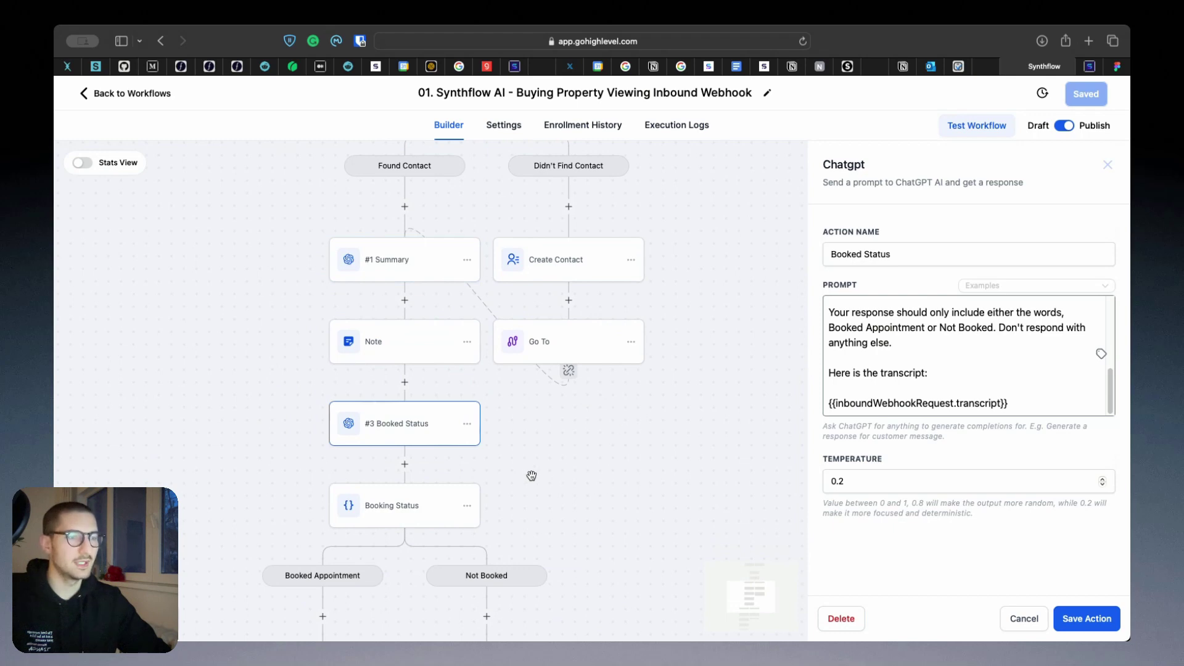
# Read the #4 Booking Date & Time prompt, then return to the Workflows list.
pyautogui.moveTo(531, 476); pyautogui.dragTo(547, 328)
pyautogui.moveTo(607, 449); pyautogui.dragTo(629, 352)
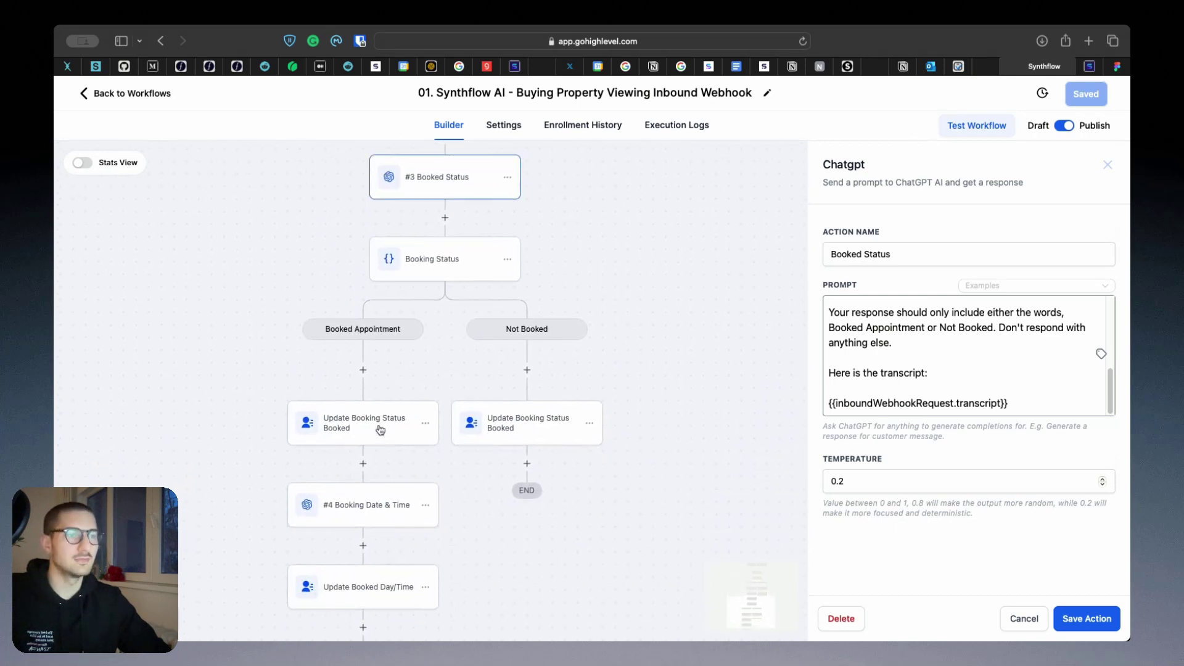
pyautogui.scroll(-3, 419, 481)
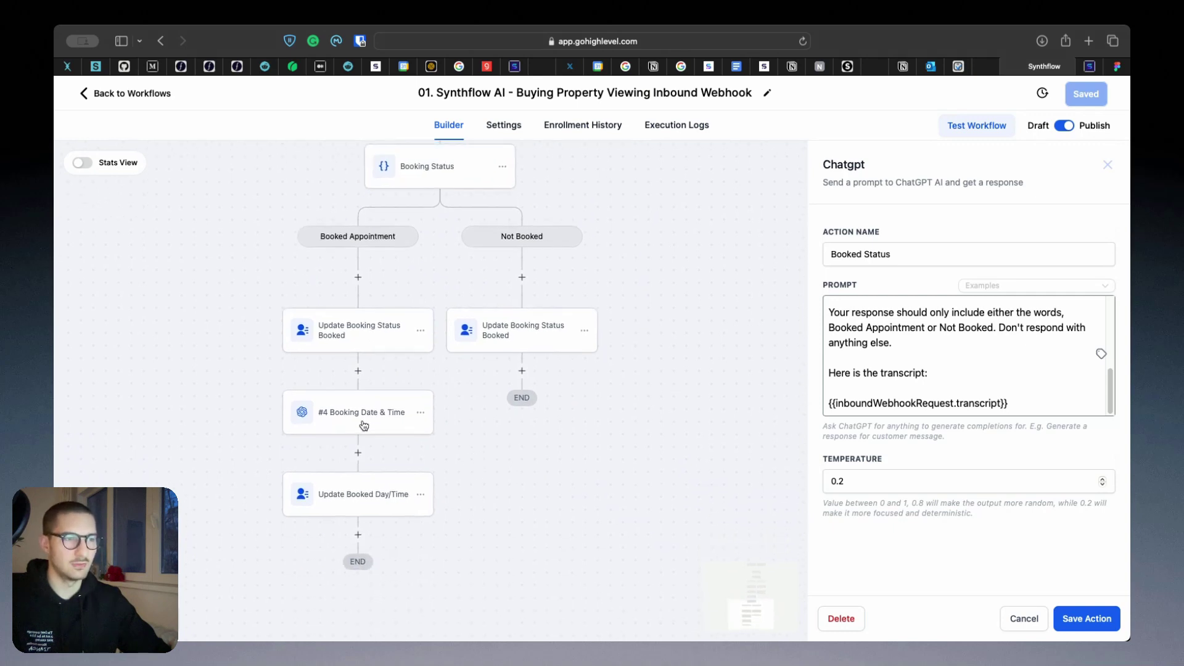
pyautogui.click(364, 425)
pyautogui.scroll(3, 490, 456)
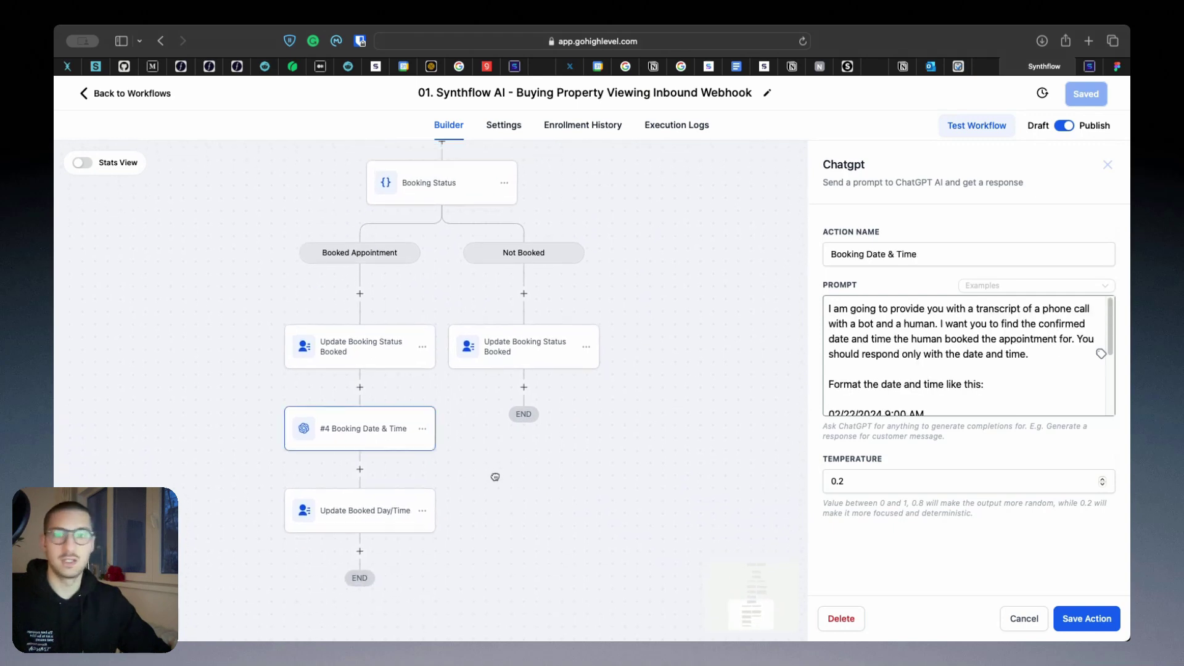
pyautogui.scroll(5, 443, 365)
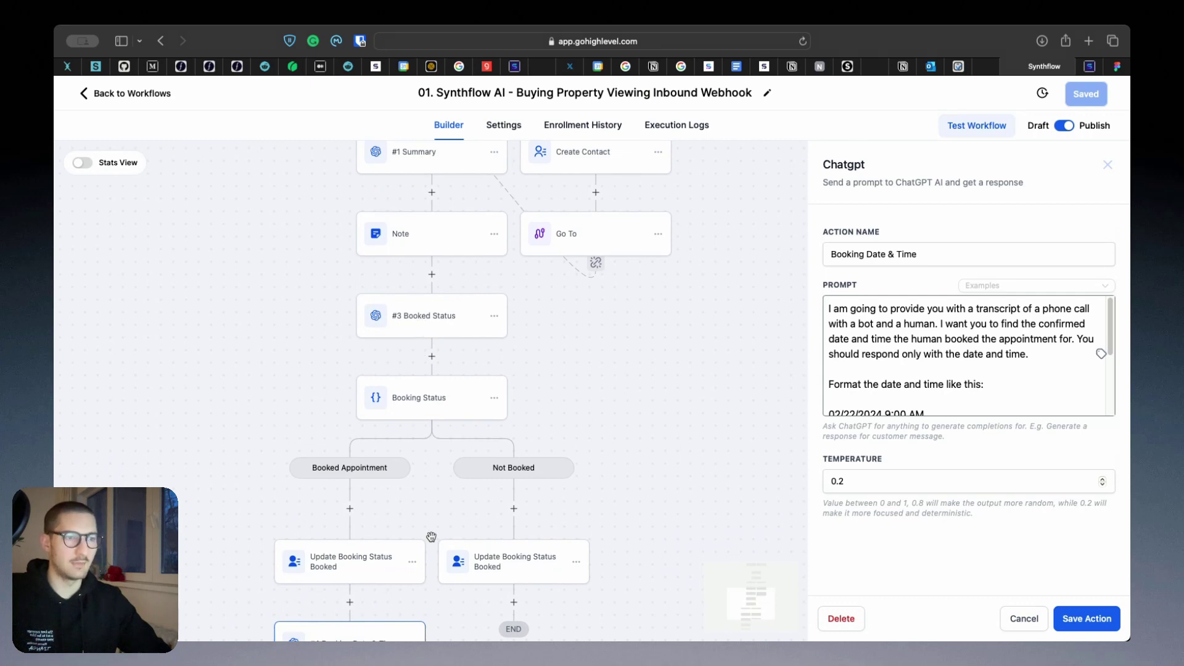
pyautogui.scroll(-6, 431, 537)
pyautogui.scroll(-2, 527, 483)
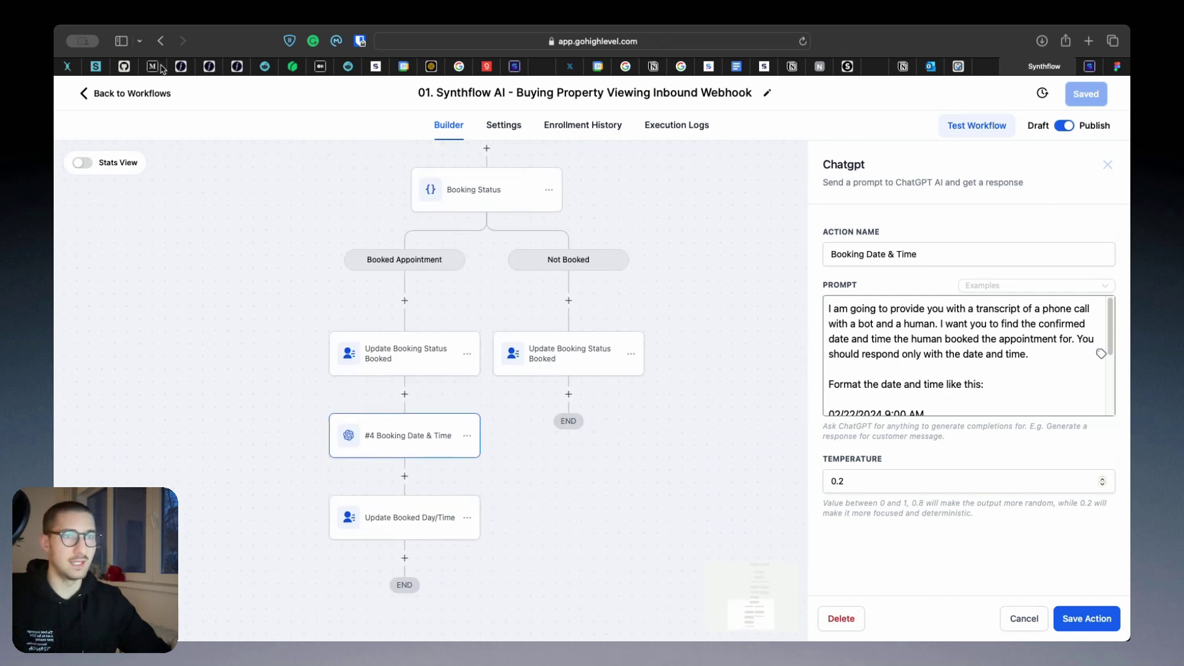
pyautogui.click(85, 94)
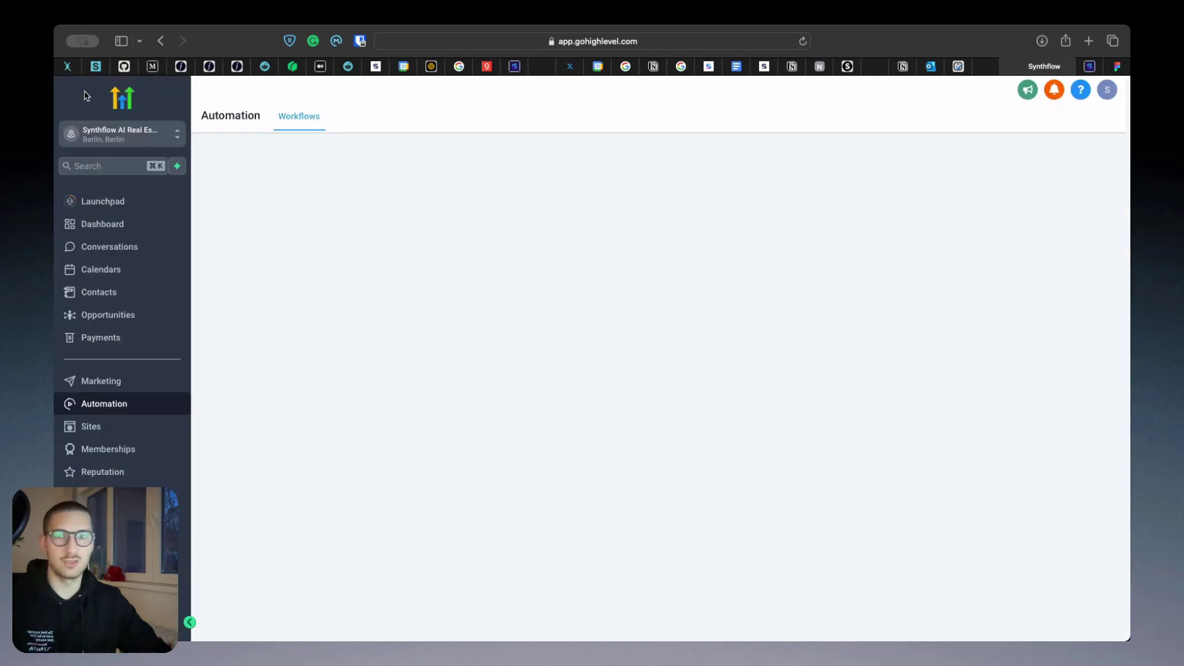
# Open the sell_qualification-tagged contact and expand its Synthflow AI - Real Estate fields.
pyautogui.click(110, 299)
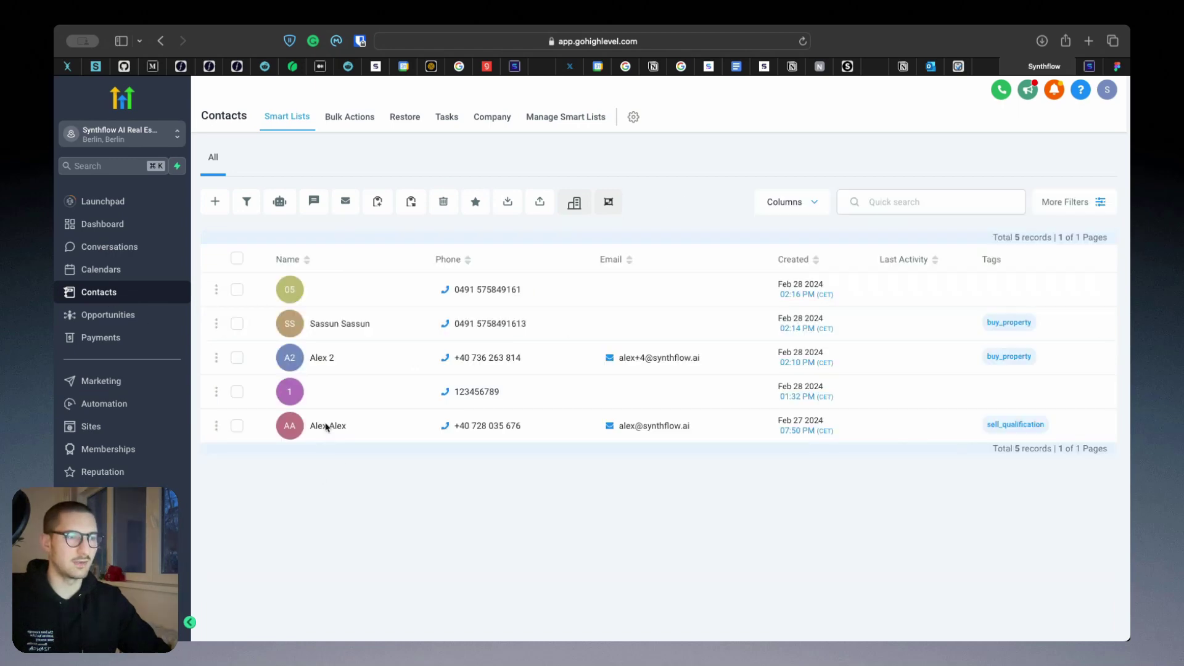
pyautogui.click(327, 425)
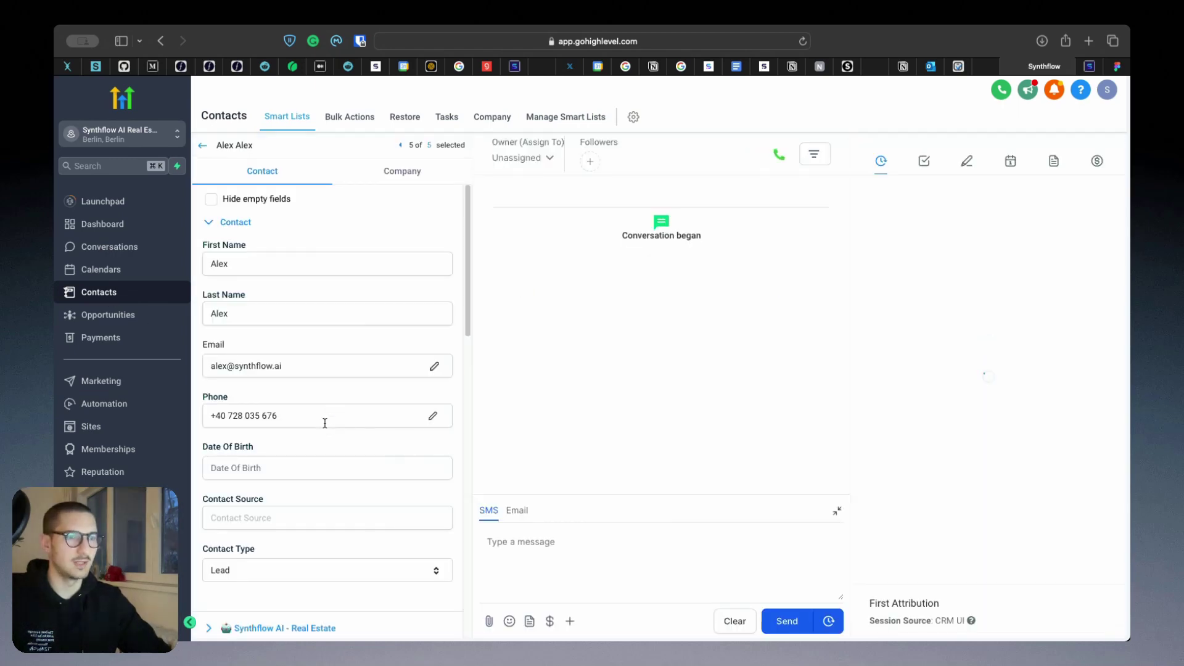
pyautogui.scroll(-5, 325, 423)
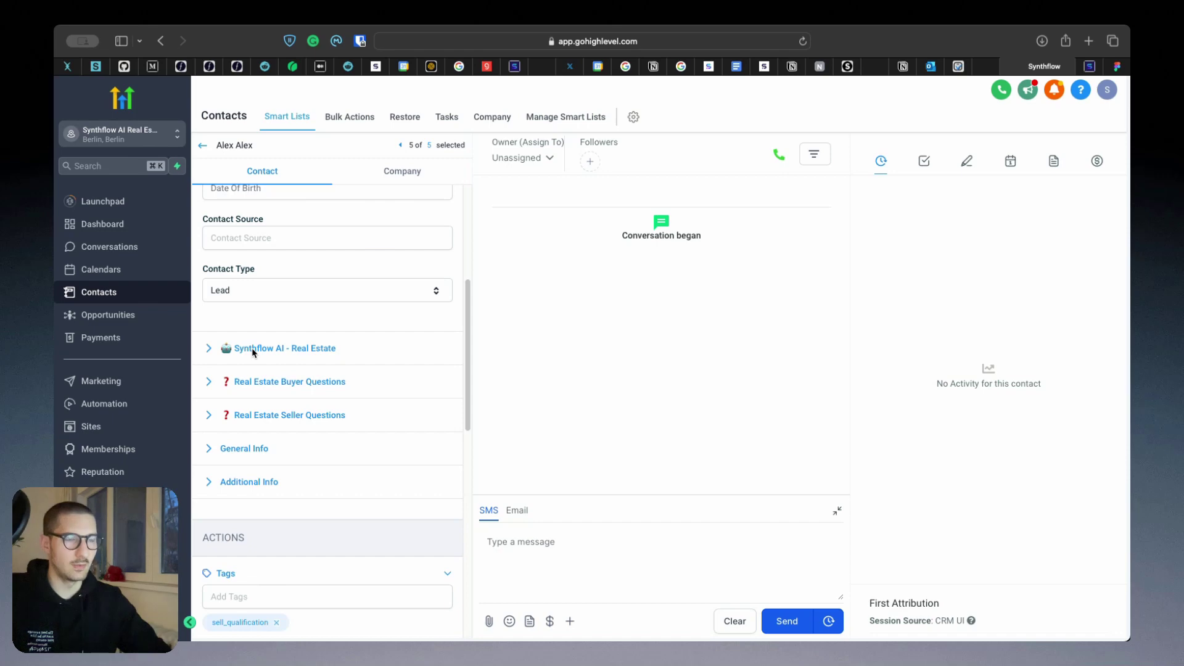
pyautogui.click(253, 349)
pyautogui.scroll(-1, 307, 392)
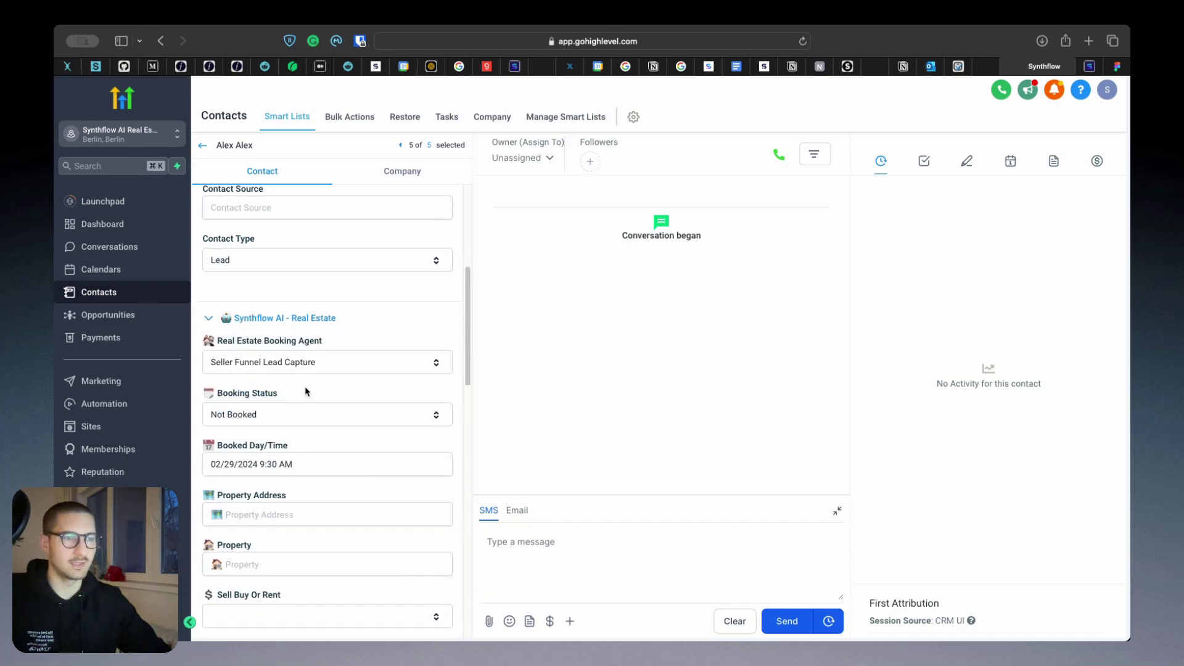
# Set Booking Status to Booked Appointment and Booking Agent to Buying Property Viewing.
pyautogui.click(285, 415)
pyautogui.click(269, 478)
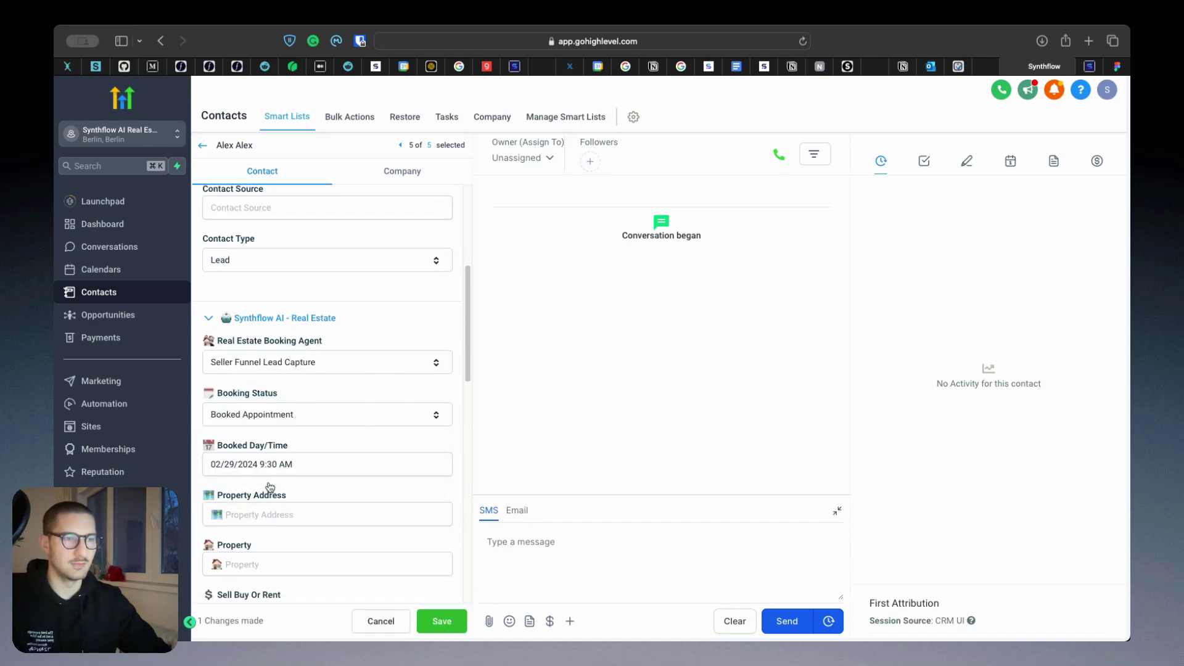
pyautogui.click(282, 365)
pyautogui.click(284, 417)
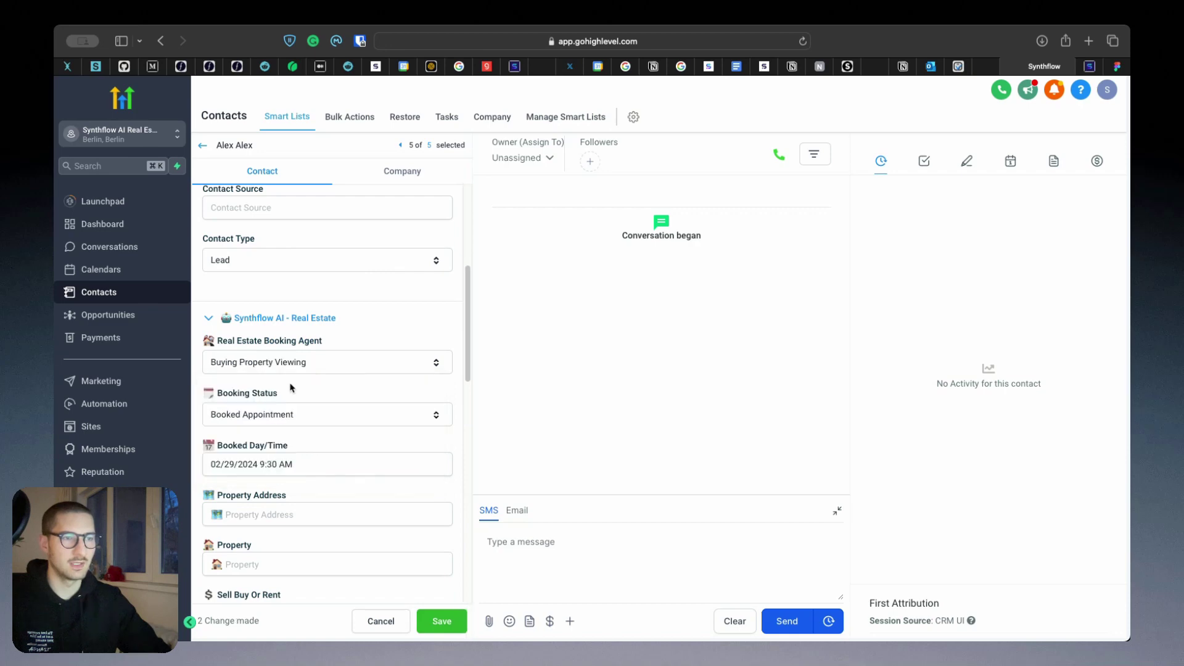
pyautogui.scroll(-1, 283, 456)
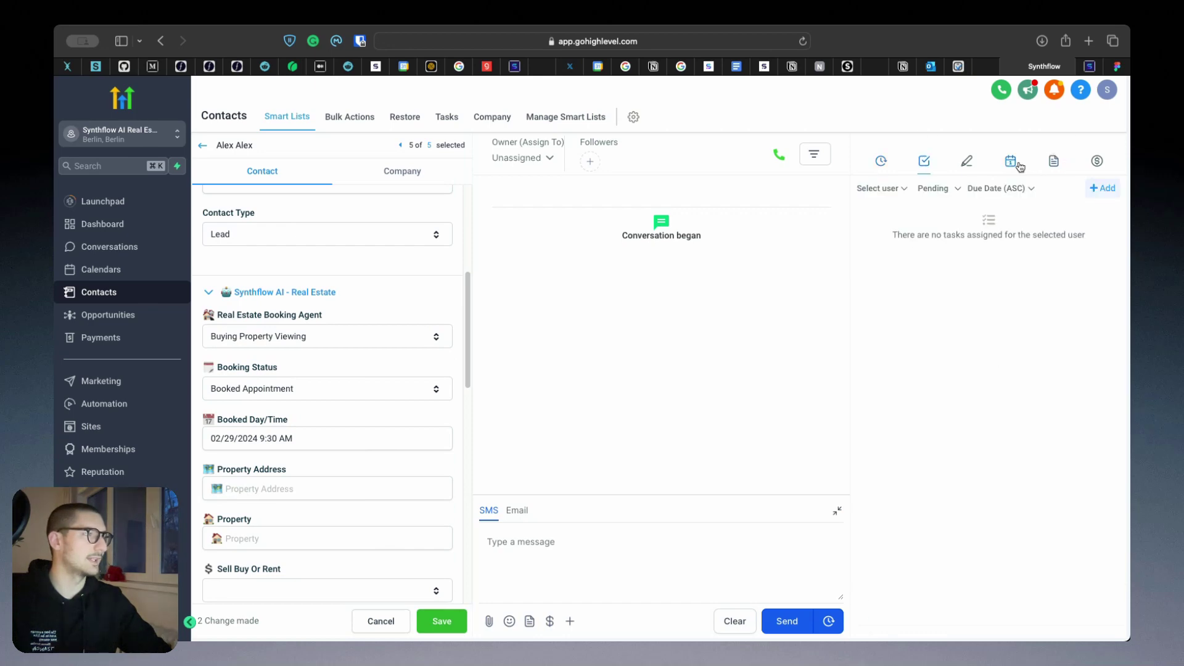
# Check Appointments and Documents, then scroll the contact's Synthflow AI Phone Call Notes.
pyautogui.click(1015, 164)
pyautogui.click(1053, 167)
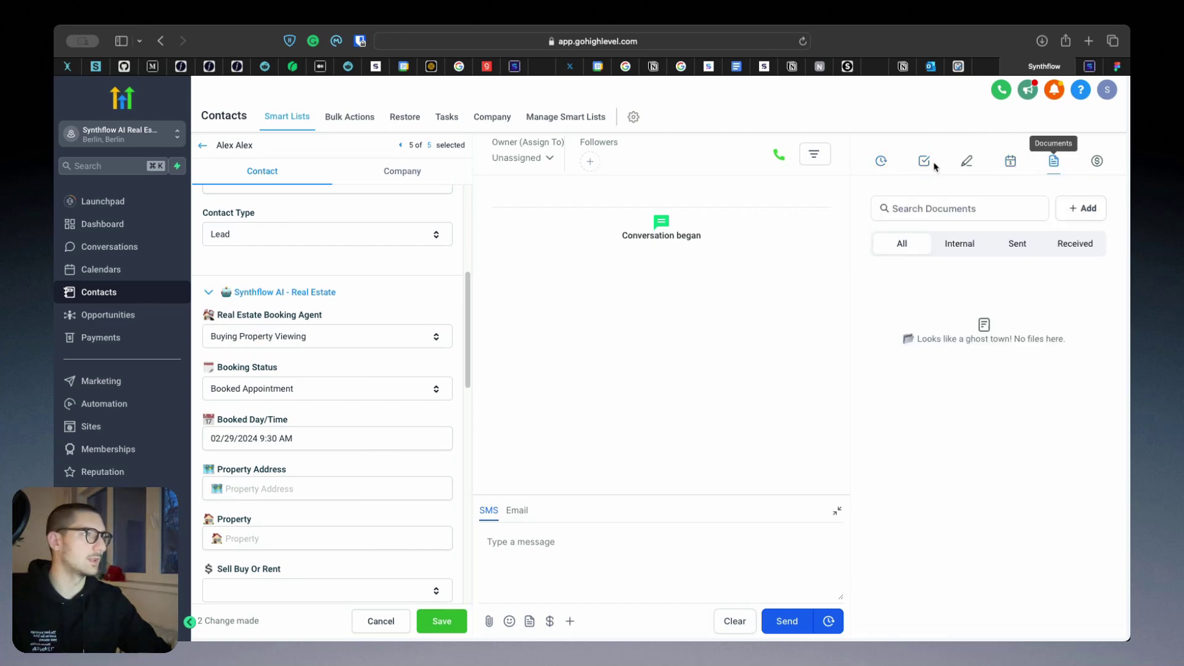
pyautogui.click(966, 162)
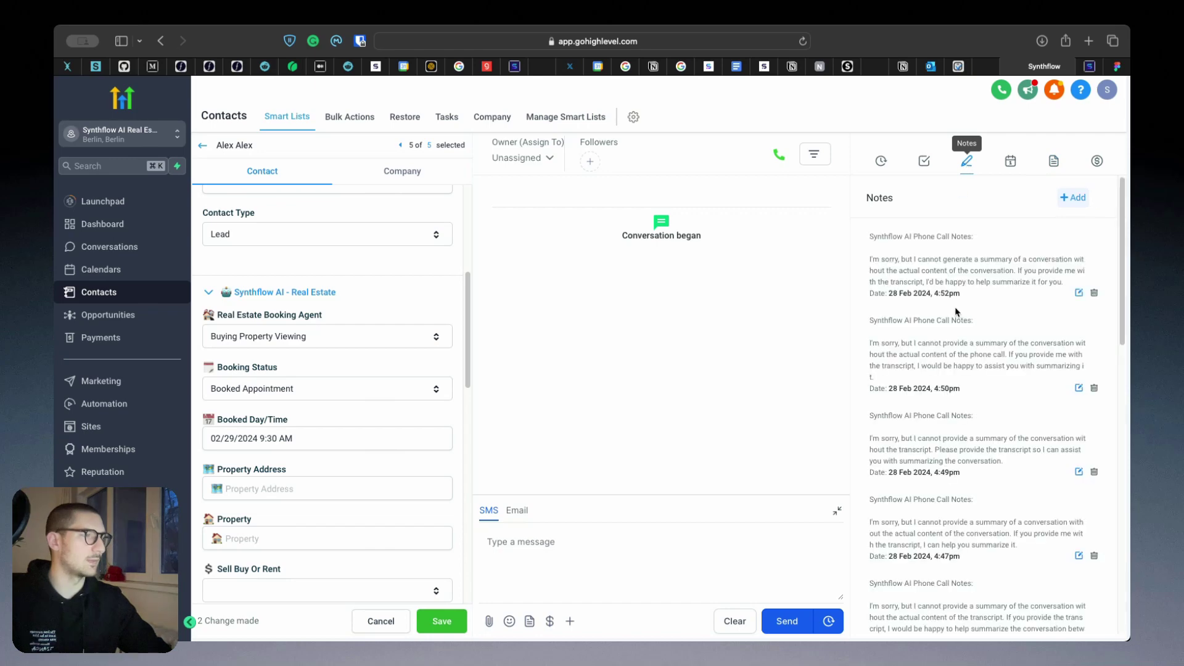
pyautogui.scroll(-3, 950, 327)
pyautogui.scroll(-8, 953, 341)
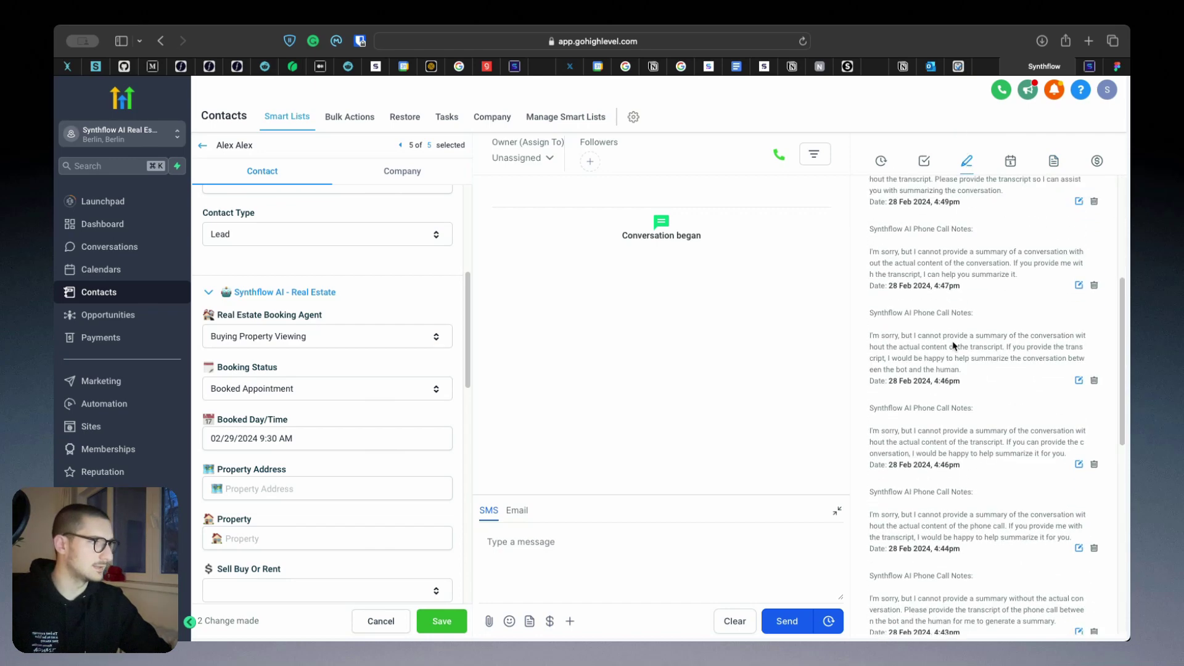